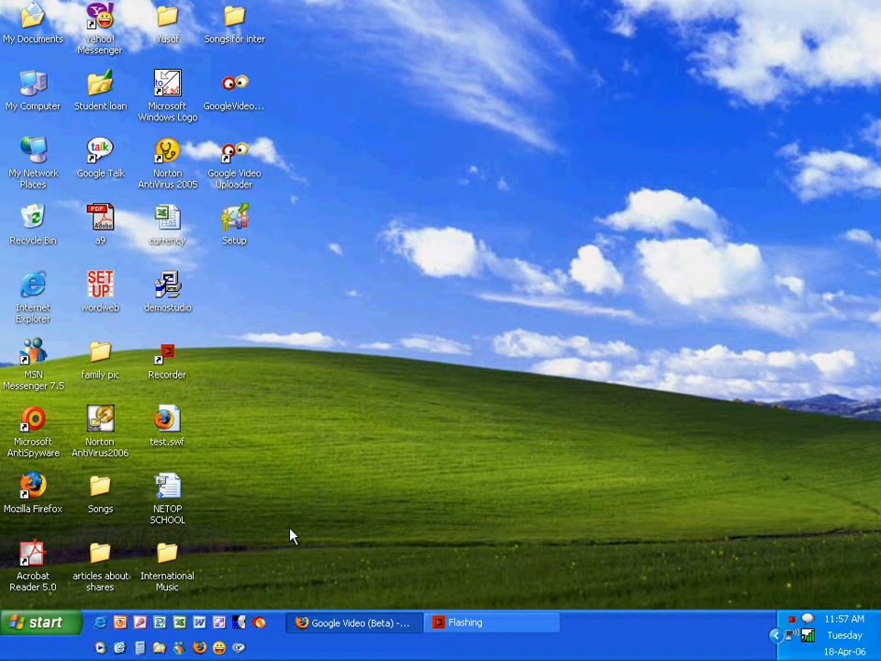
# Run the NetOp School 4.00 Setup from the desktop and extract its installation files
pyautogui.click(238, 246)
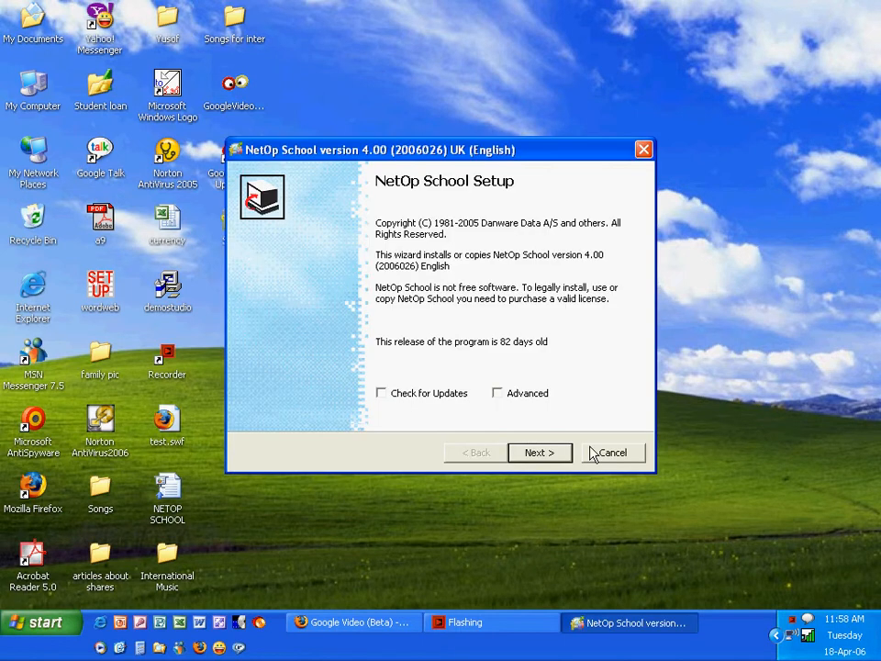
pyautogui.click(547, 455)
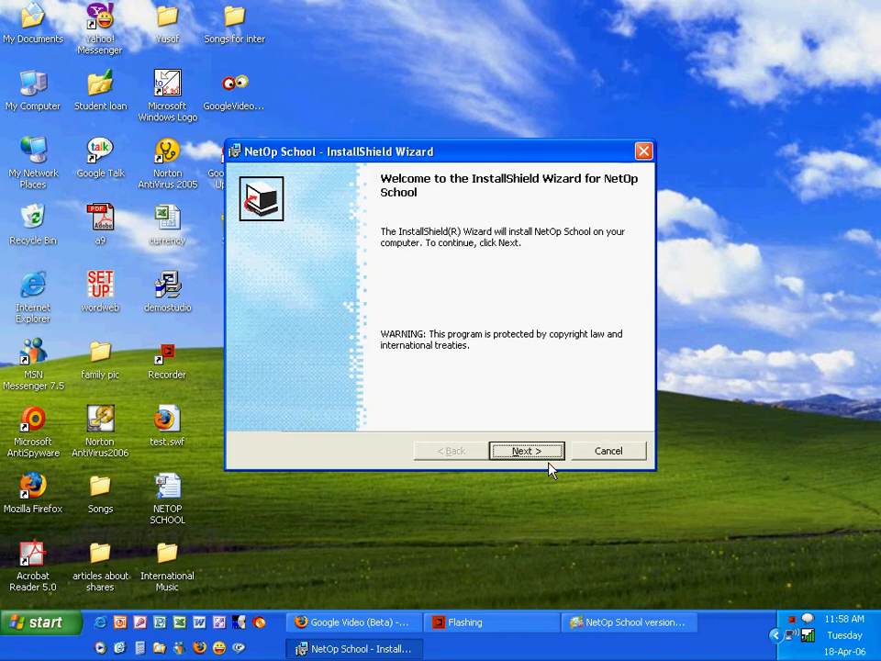
# Accept the licence agreement and enter the user name in the customer details
pyautogui.click(548, 459)
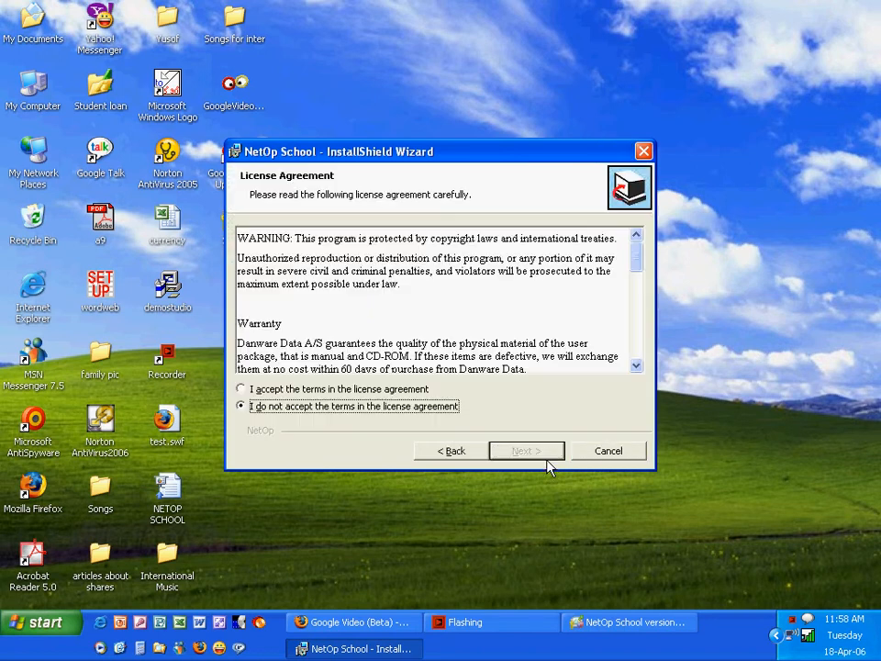
pyautogui.click(376, 389)
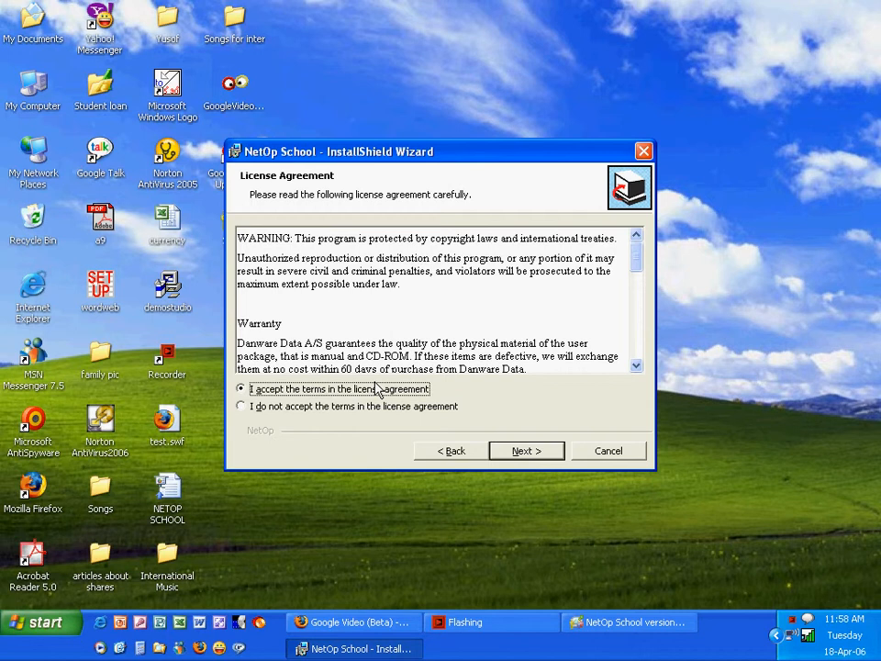
pyautogui.click(523, 452)
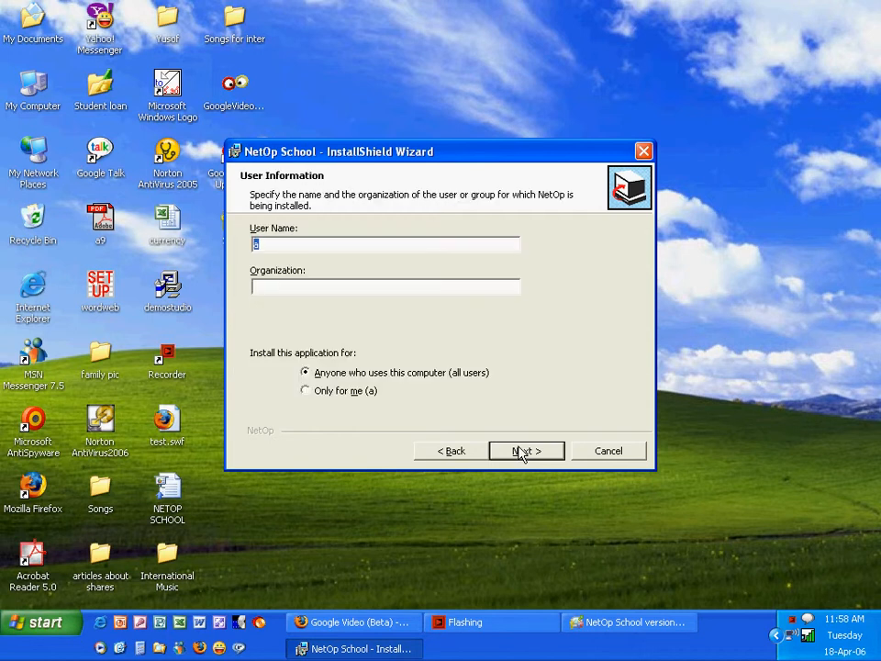
pyautogui.write('yaghi')
pyautogui.click(395, 288)
pyautogui.click(532, 450)
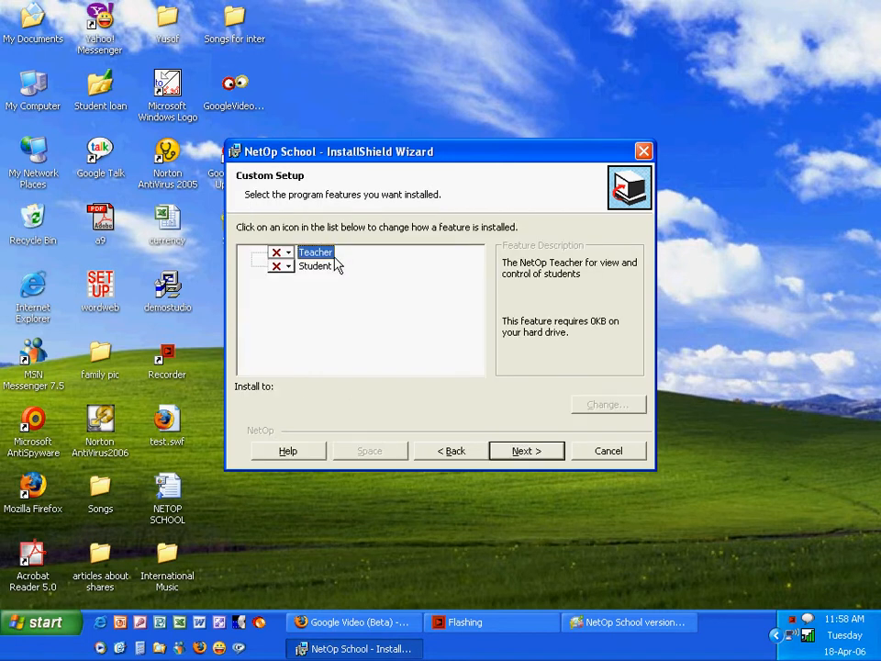
# Set the Teacher feature to install on the local hard drive
pyautogui.click(297, 254)
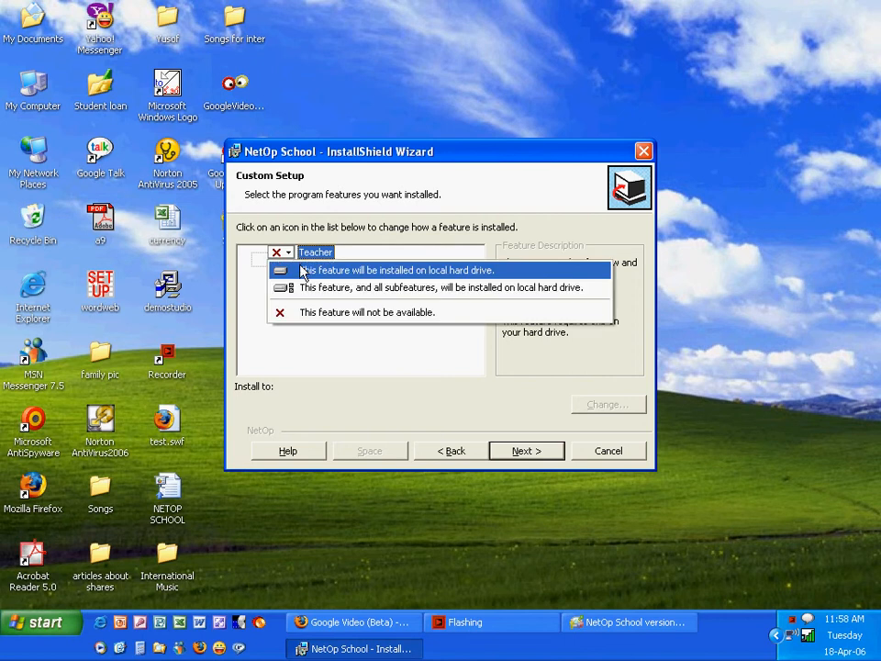
pyautogui.click(303, 271)
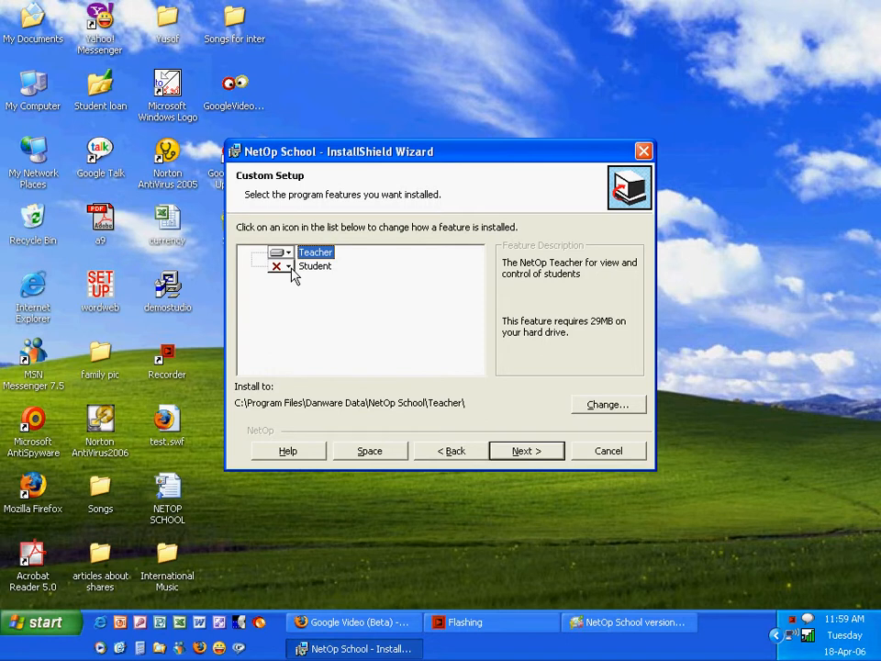
pyautogui.click(522, 451)
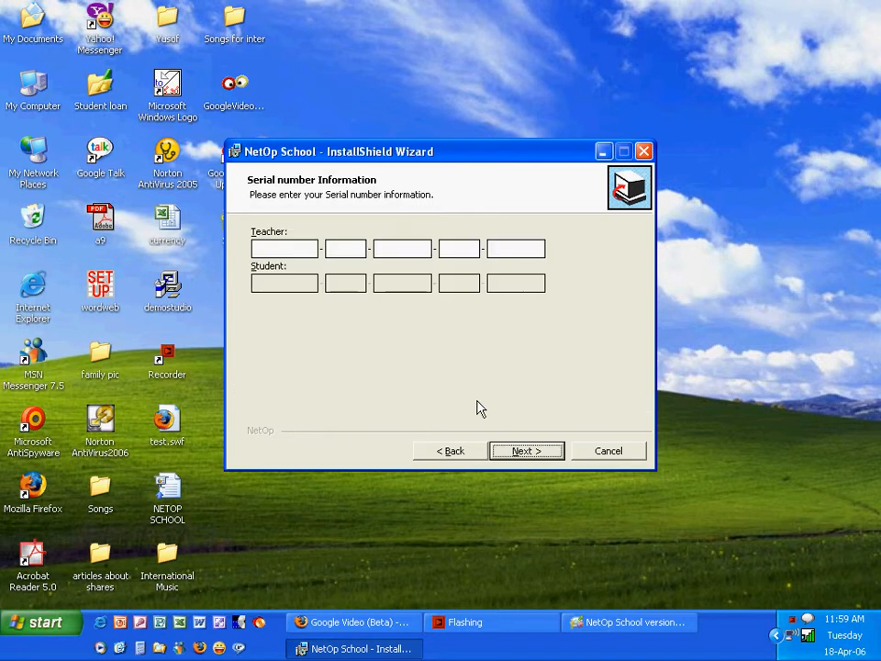
# Enter the Teacher serial number and continue
pyautogui.click(307, 255)
pyautogui.moveTo(344, 152); pyautogui.dragTo(420, 152)
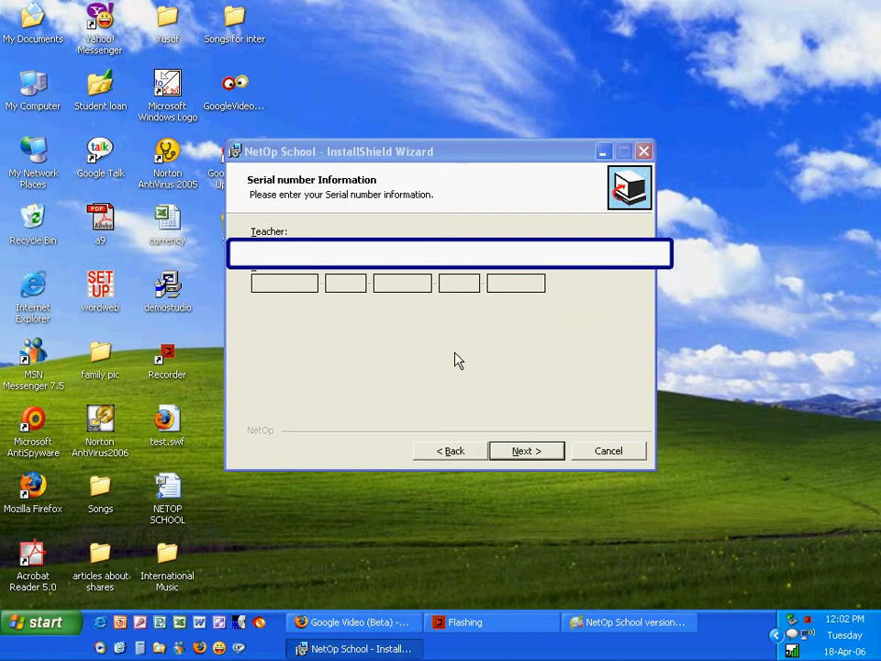
pyautogui.click(521, 450)
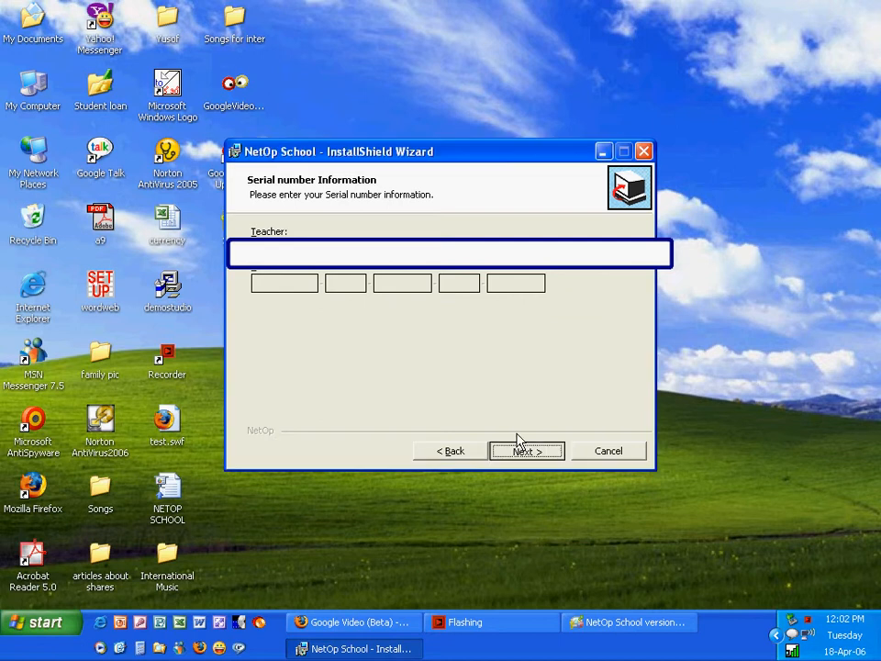
# Keep incoming NetOp connections allowed, install NetOp School, and close the finished wizard
pyautogui.rightClick(520, 266)
pyautogui.click(555, 419)
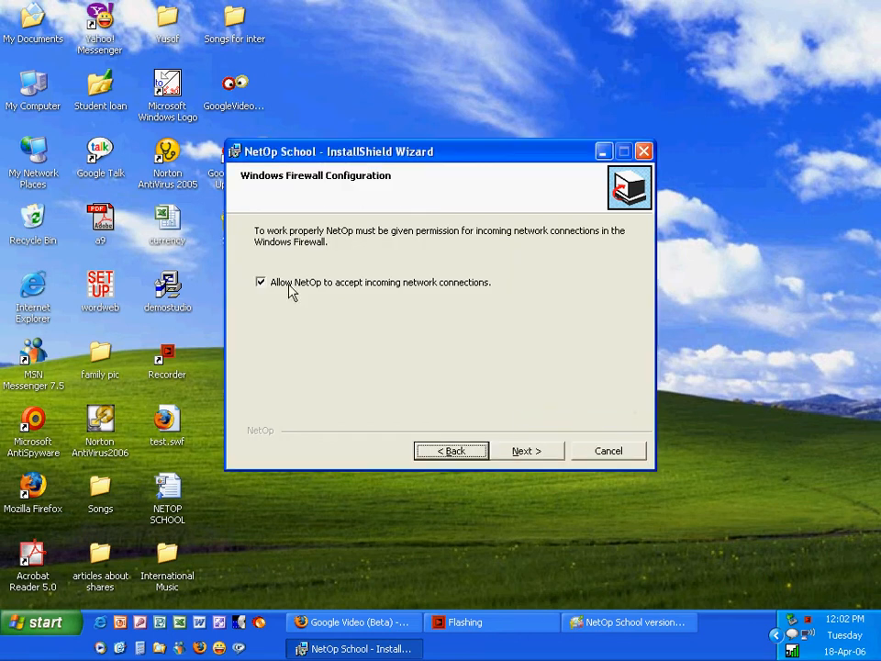
pyautogui.click(516, 449)
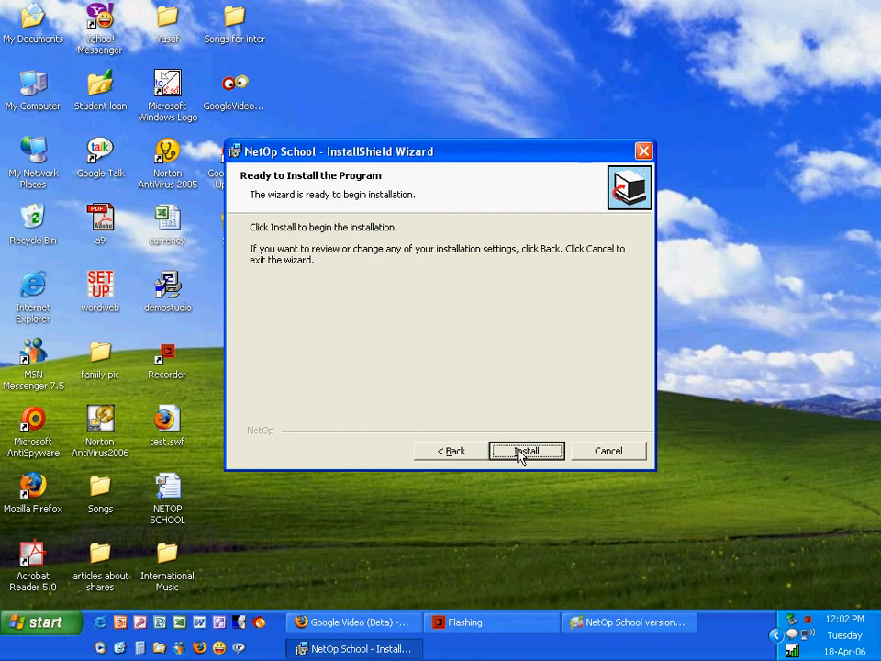
pyautogui.click(519, 452)
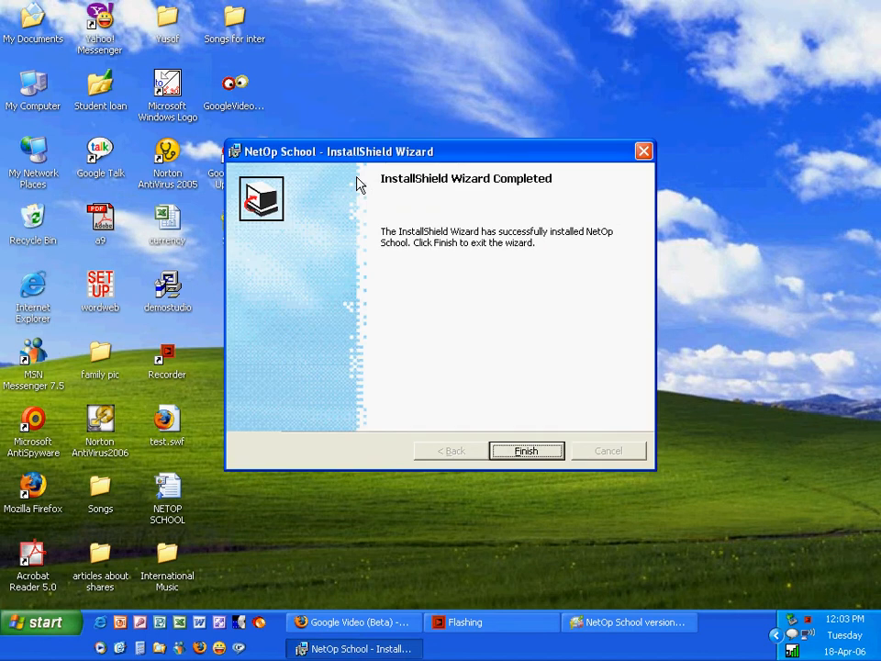
pyautogui.click(525, 451)
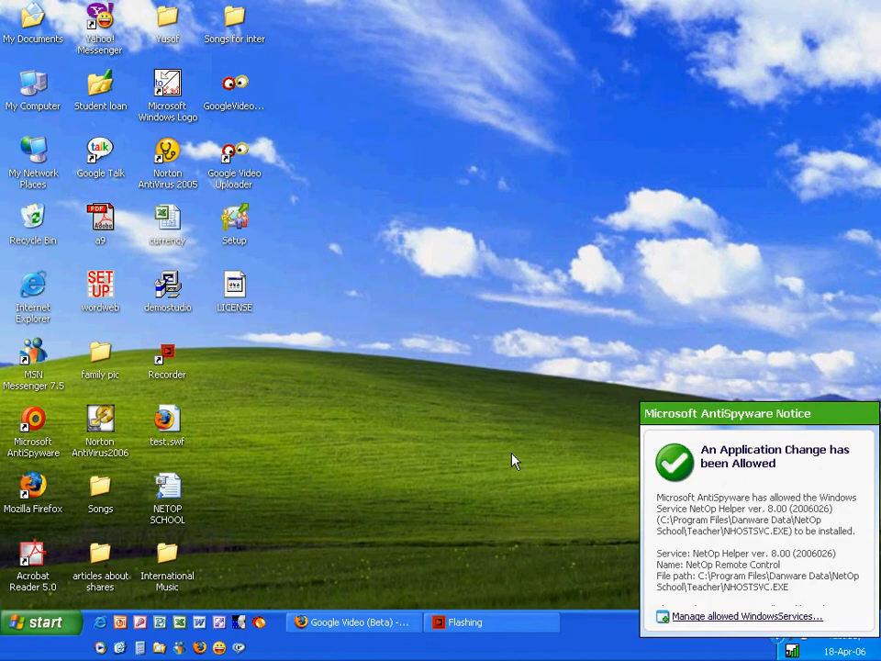
# Launch NetOp Teacher from Start > All Programs > NetOp School > Teacher
pyautogui.click(59, 625)
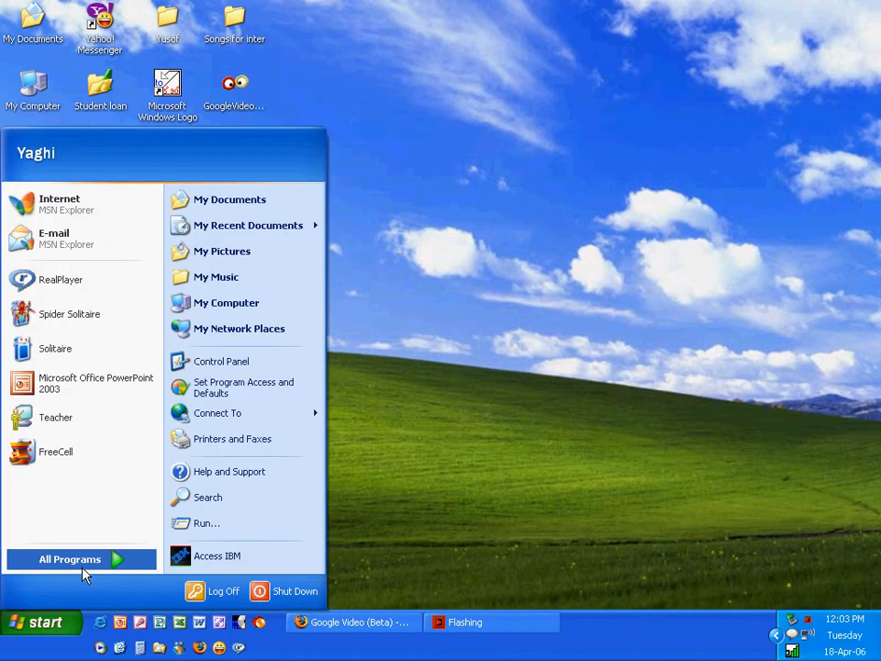
pyautogui.click(83, 574)
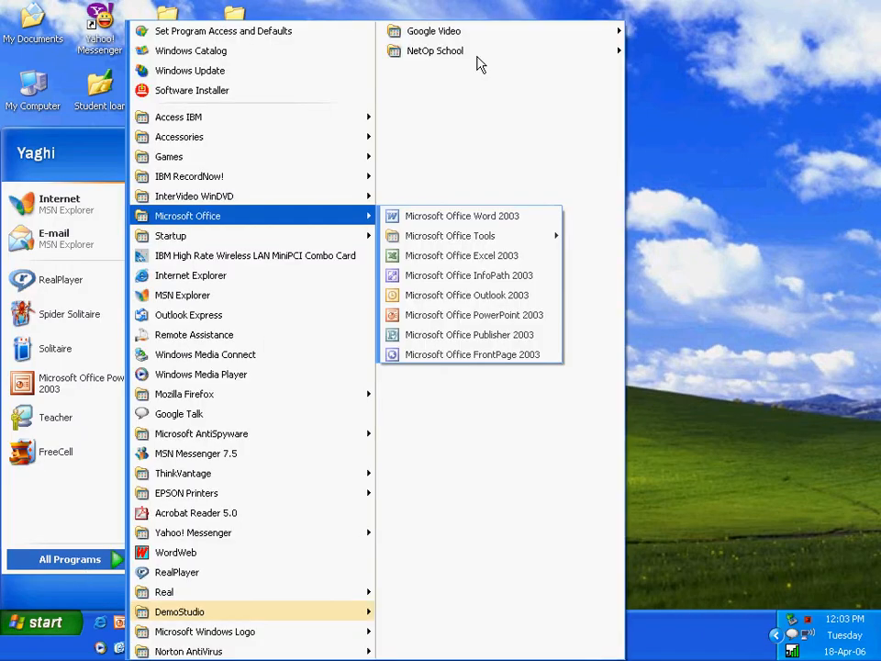
pyautogui.moveTo(477, 53)
pyautogui.click(665, 73)
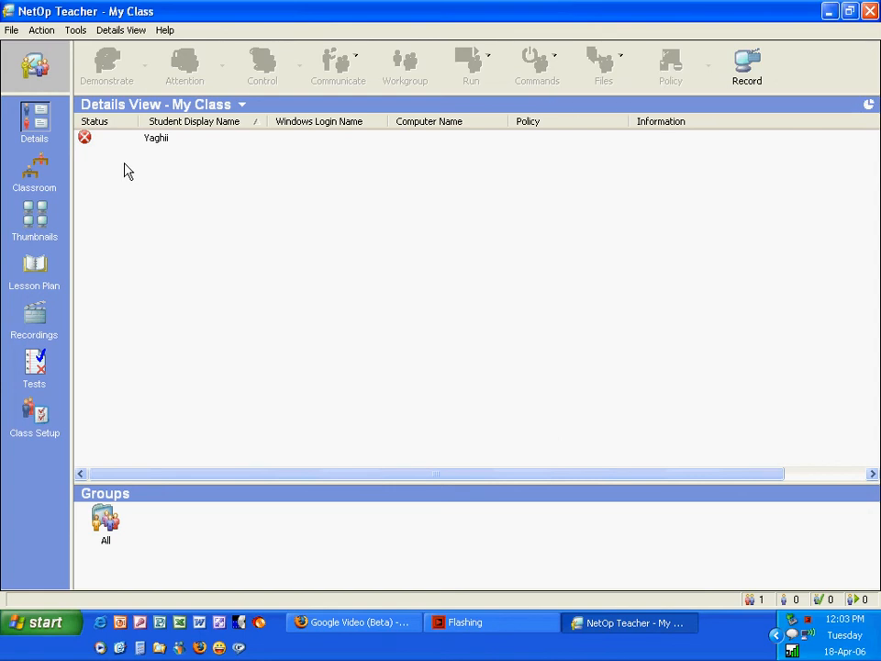
# Start Student Deployment from the Tools menu and choose Browse to locate the setup files
pyautogui.click(151, 142)
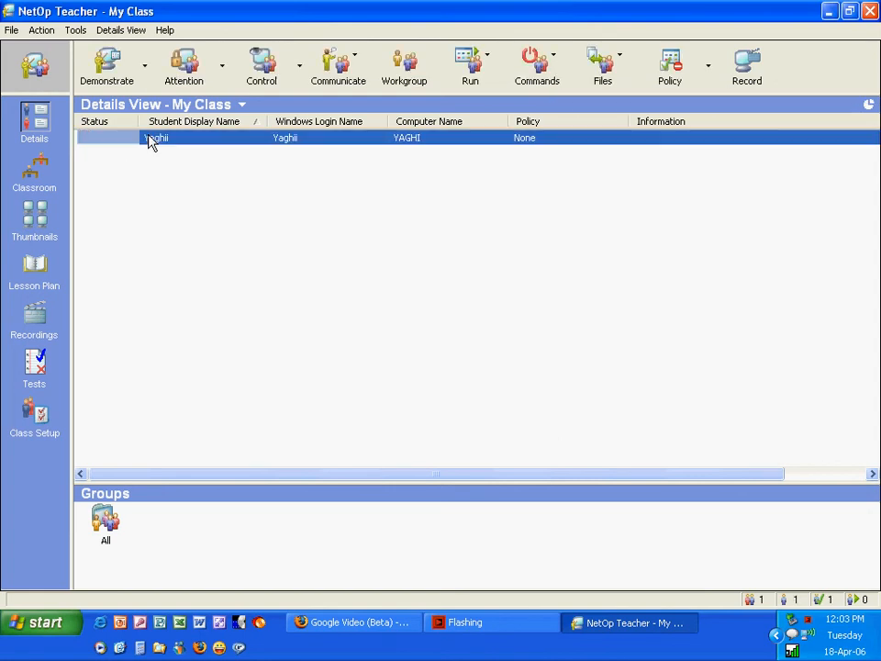
pyautogui.rightClick(149, 141)
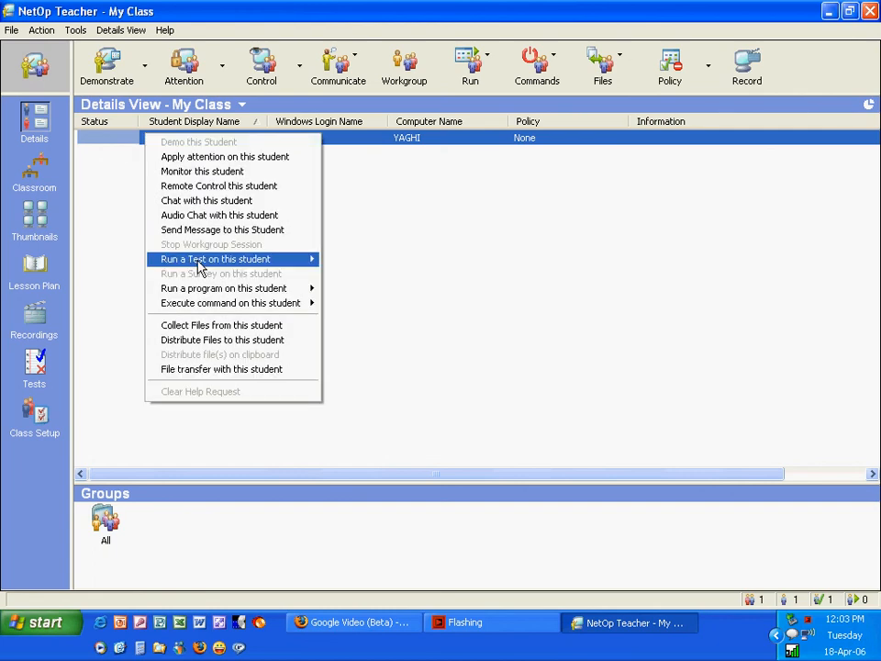
pyautogui.click(124, 197)
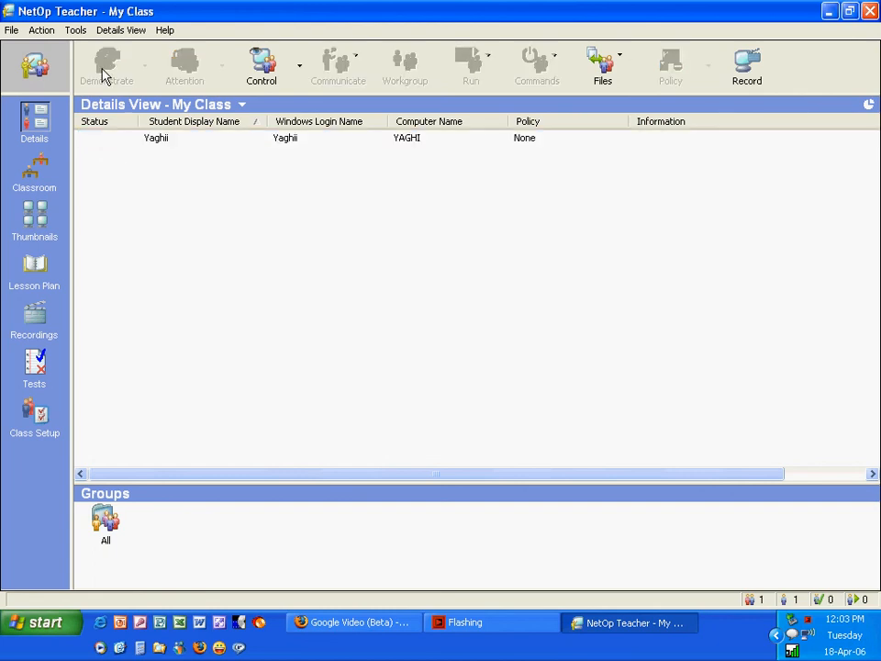
pyautogui.click(74, 31)
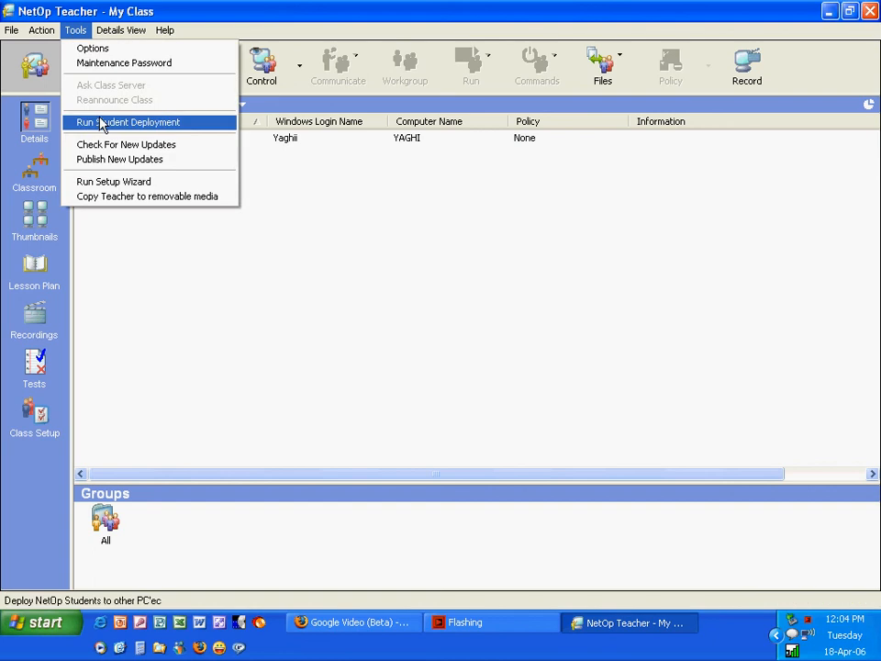
pyautogui.click(101, 124)
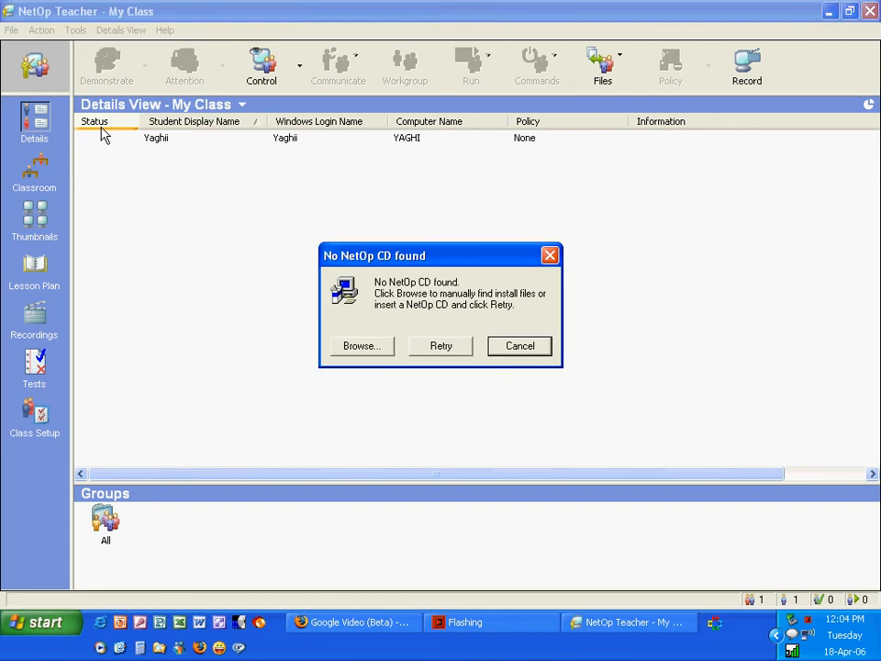
pyautogui.click(351, 349)
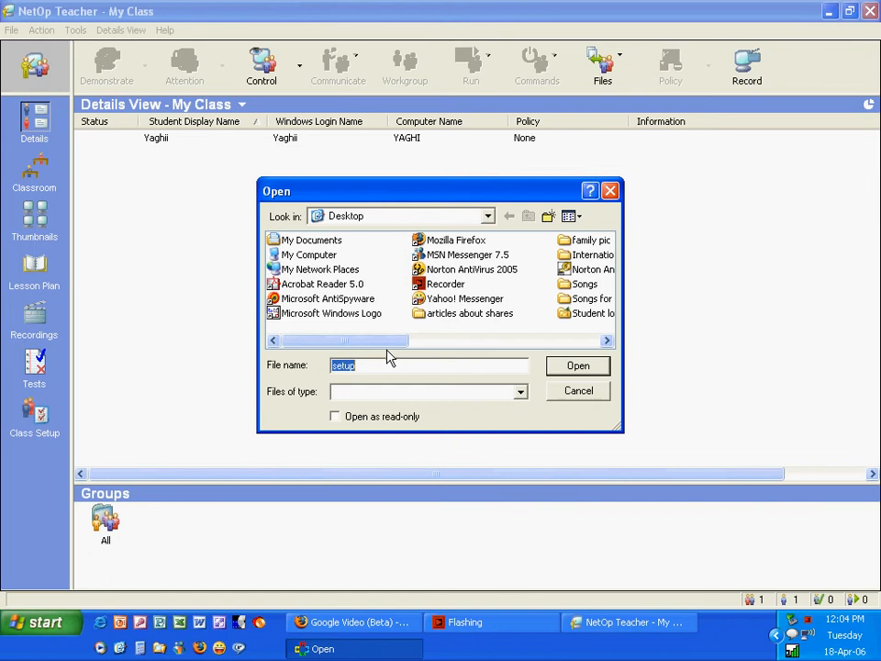
# Open the 'setup' file from the Desktop in the file browser
pyautogui.click(566, 370)
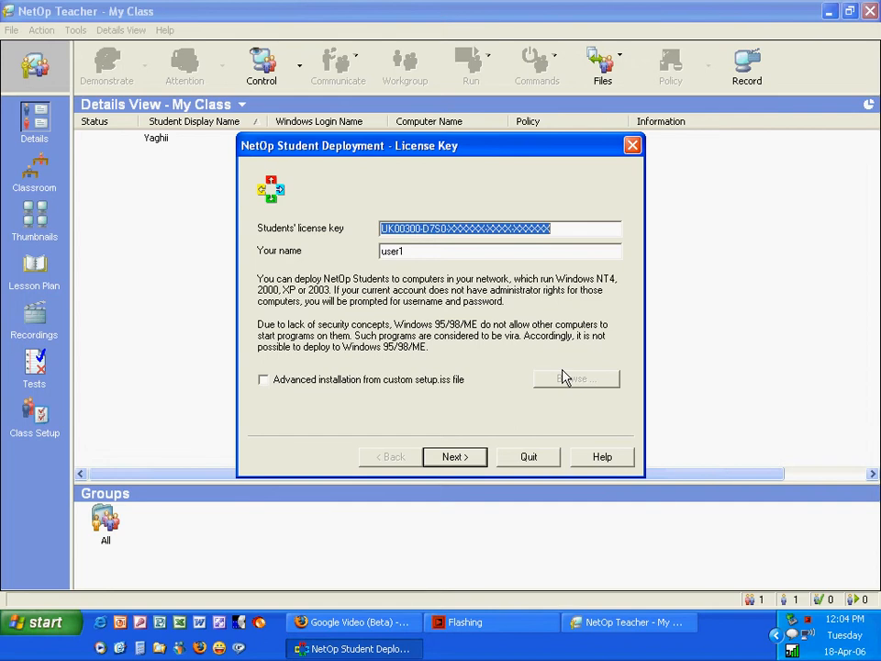
# Accept the licence key and tick 'Minimize Student at program startup' in General Options
pyautogui.click(456, 456)
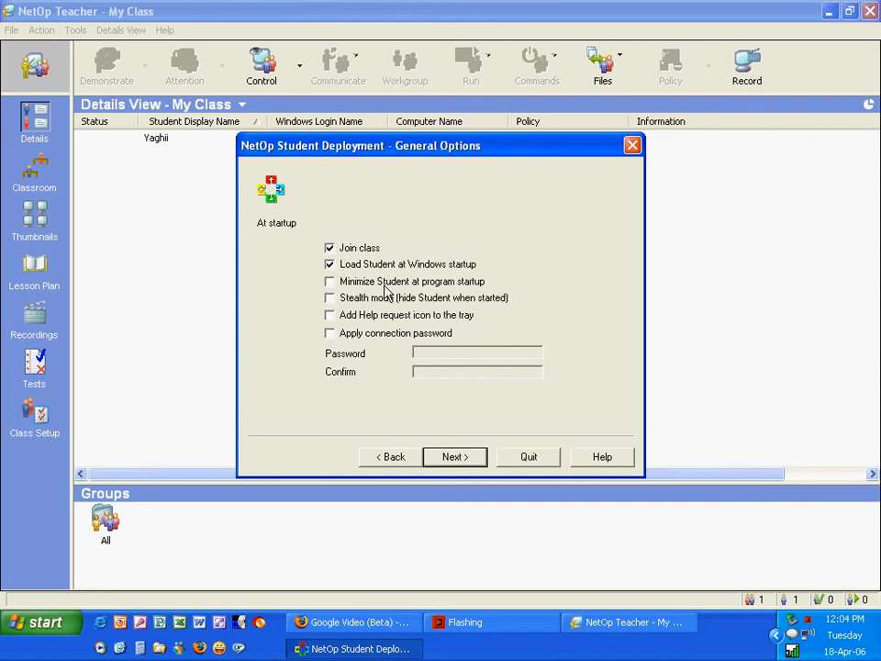
pyautogui.click(337, 288)
pyautogui.click(450, 462)
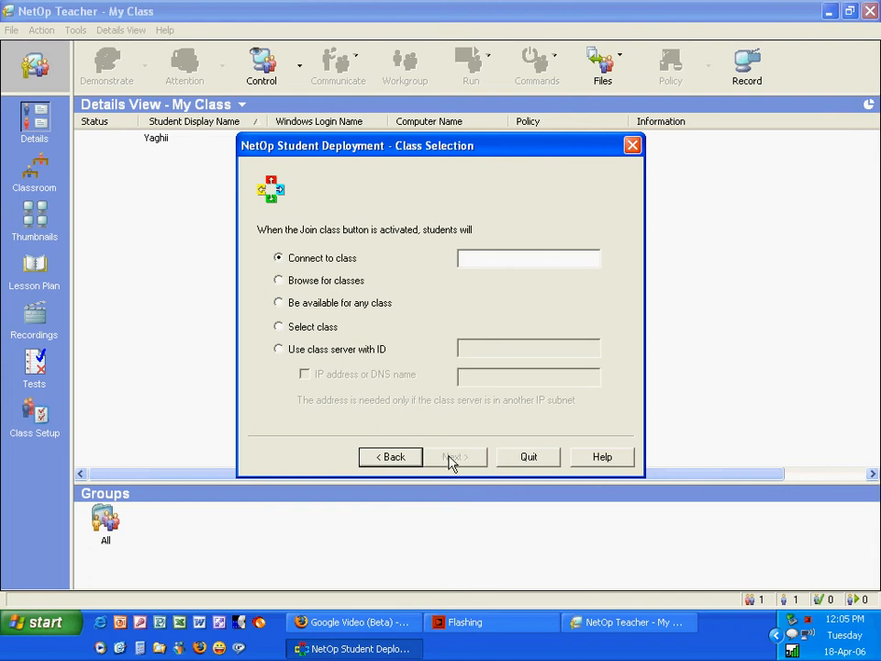
# Set students to connect to 'computer class' and be identified by Computer name
pyautogui.click(487, 268)
pyautogui.write('computer')
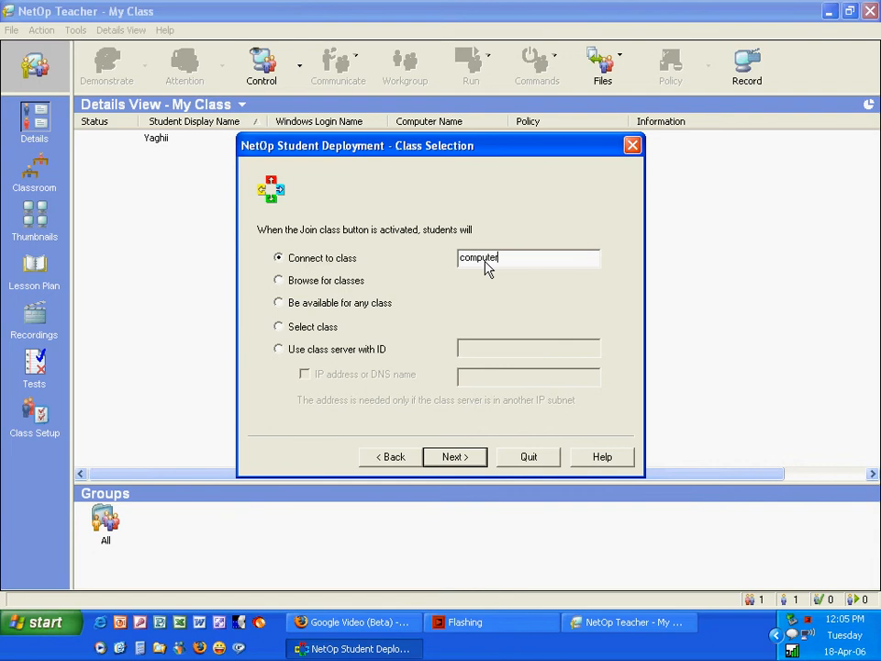
pyautogui.write(' class')
pyautogui.press('Return')
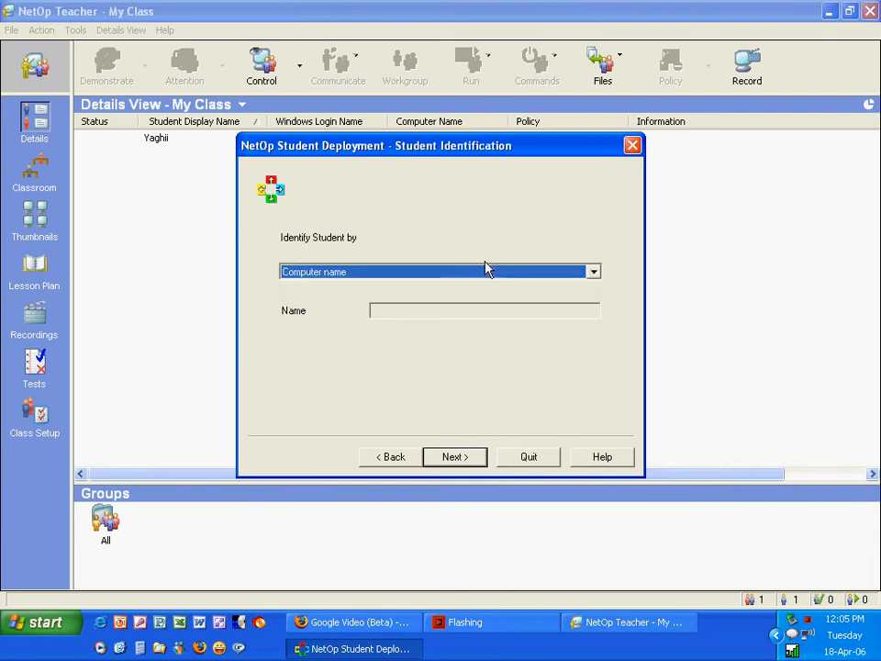
pyautogui.click(486, 271)
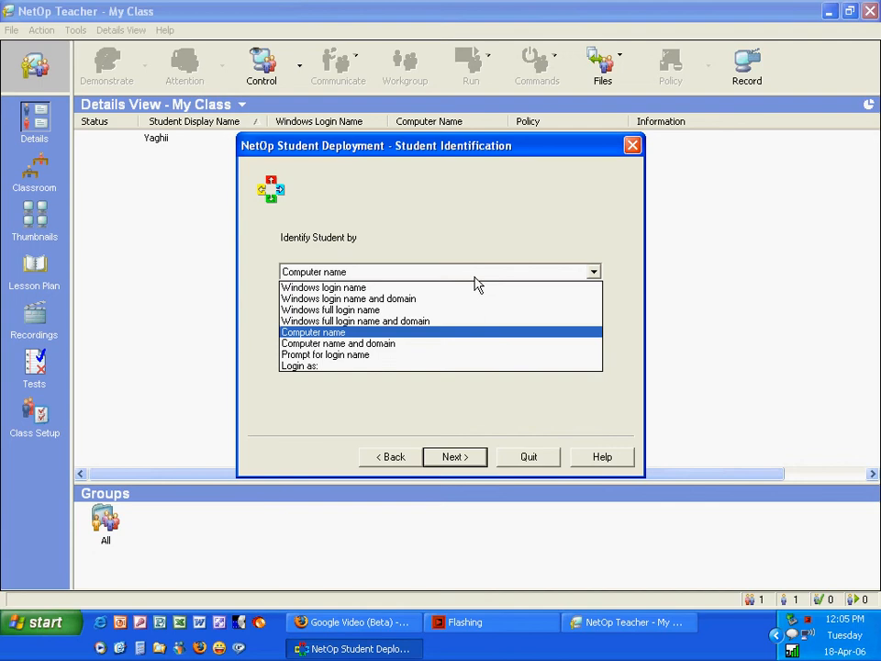
pyautogui.click(440, 338)
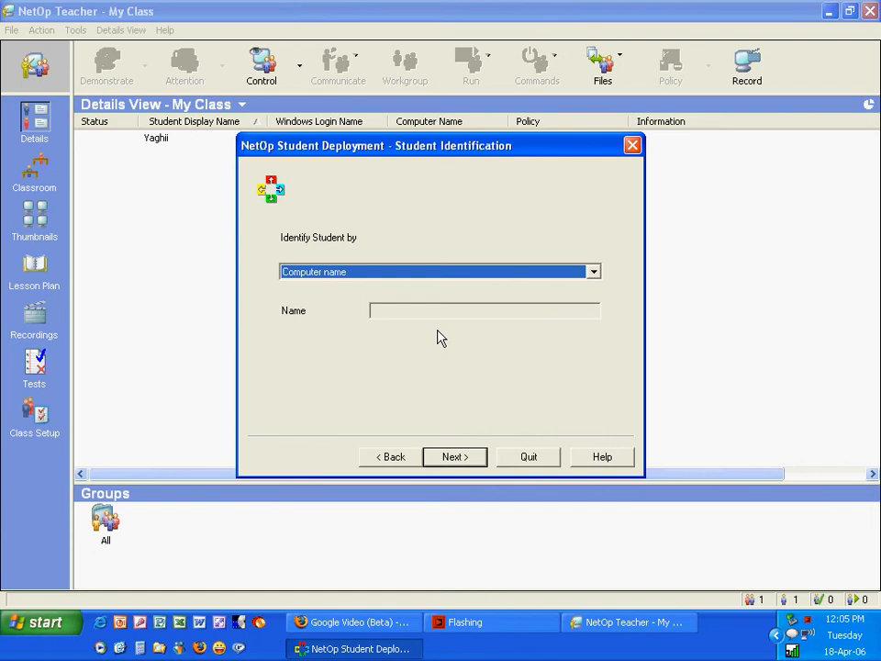
pyautogui.click(454, 458)
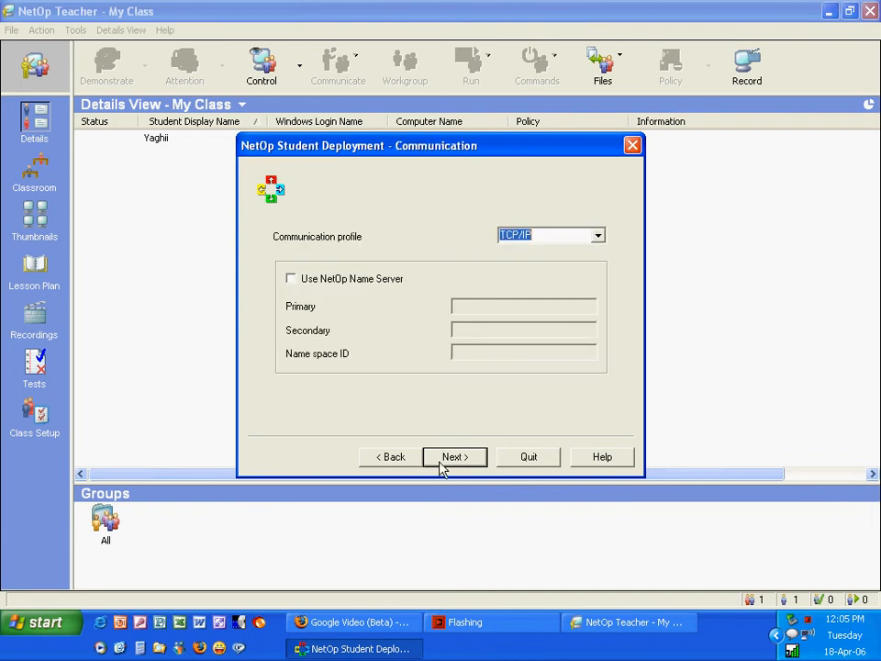
# Keep TCP/IP communication and apply a confirmed maintenance password
pyautogui.click(440, 463)
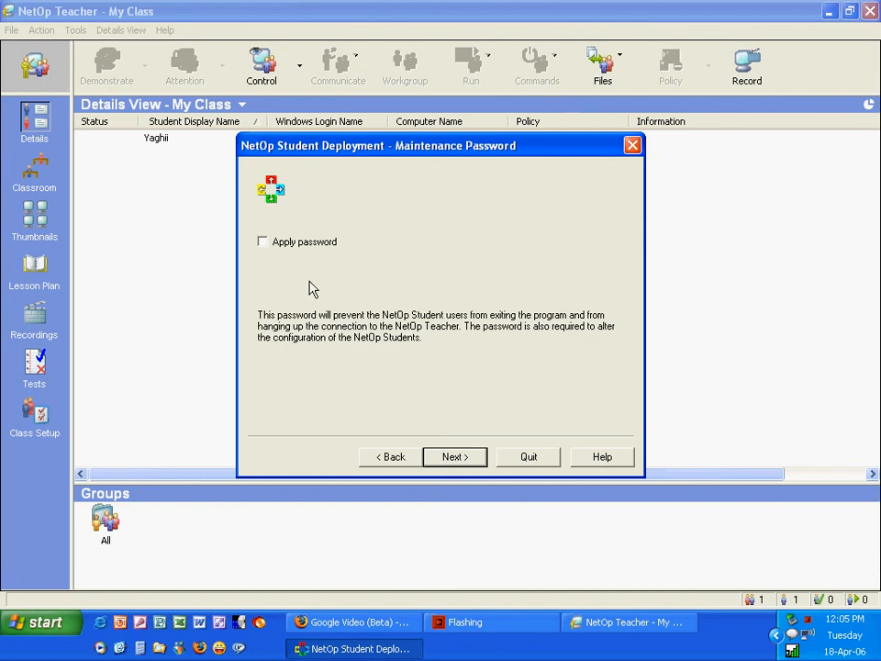
pyautogui.click(288, 245)
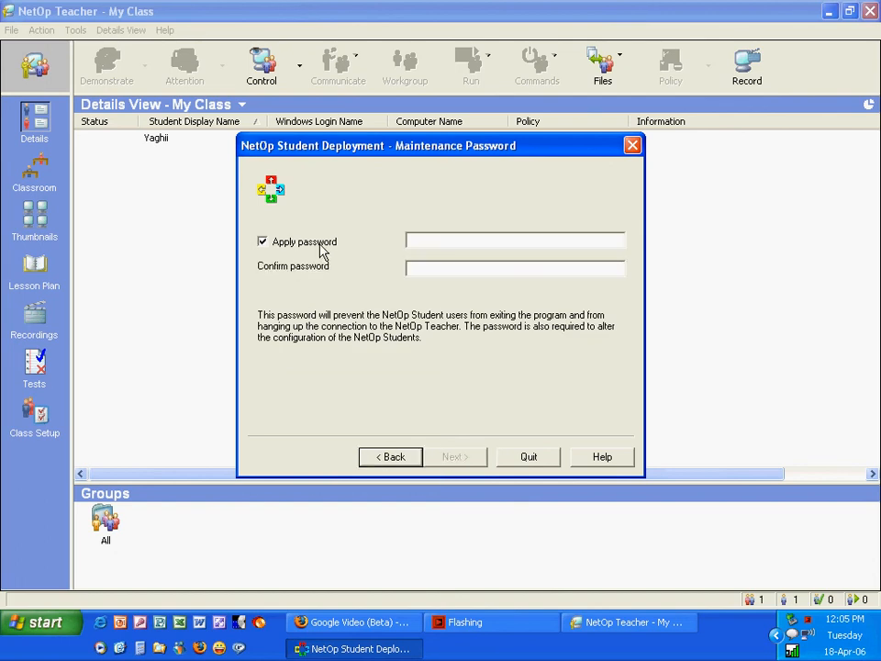
pyautogui.click(426, 251)
pyautogui.write('*********')
pyautogui.press('Tab')
pyautogui.write('*********')
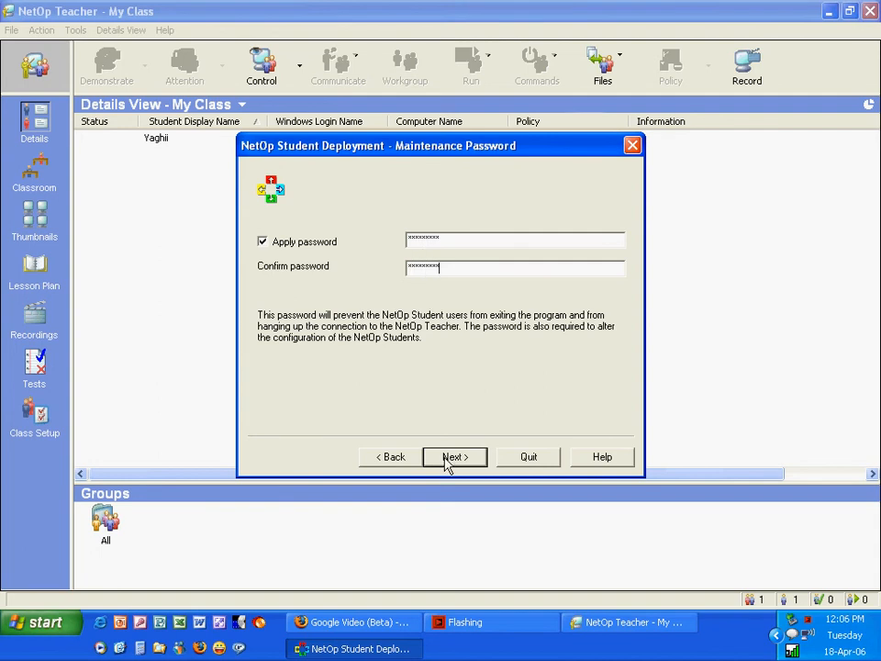
pyautogui.click(447, 462)
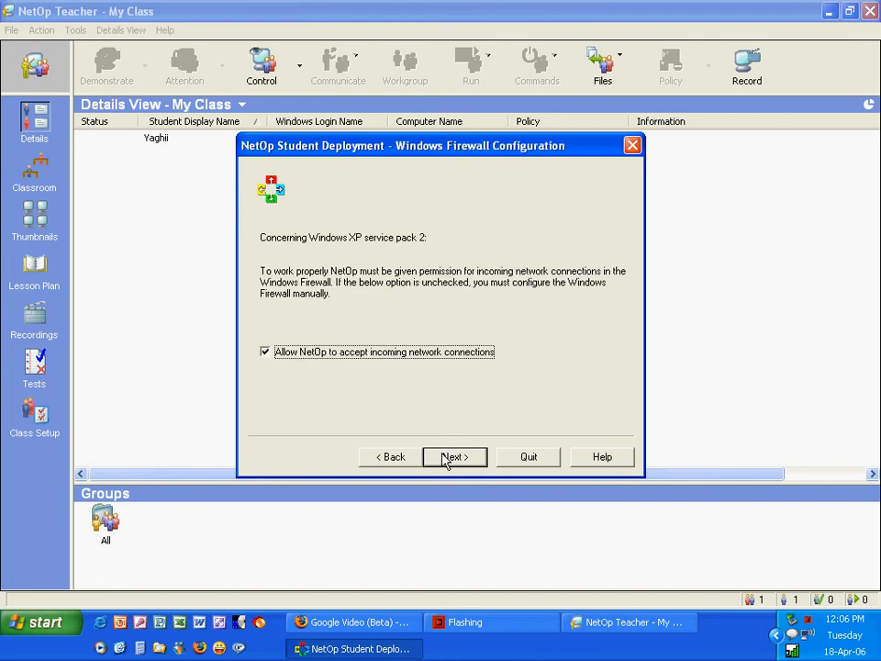
# Keep the firewall exception, check computer YAGHI as the target, and proceed to deploy
pyautogui.click(446, 459)
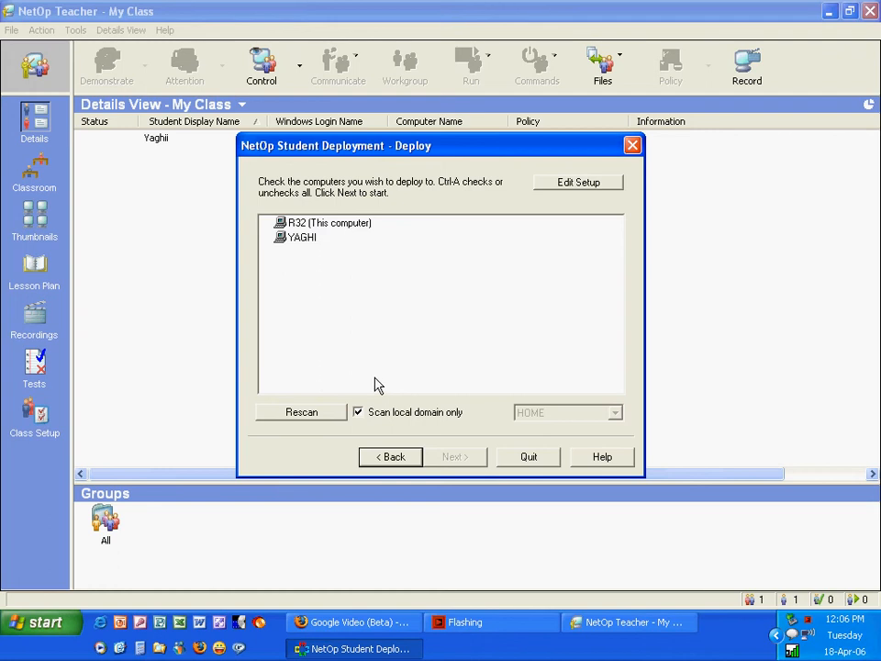
pyautogui.click(286, 243)
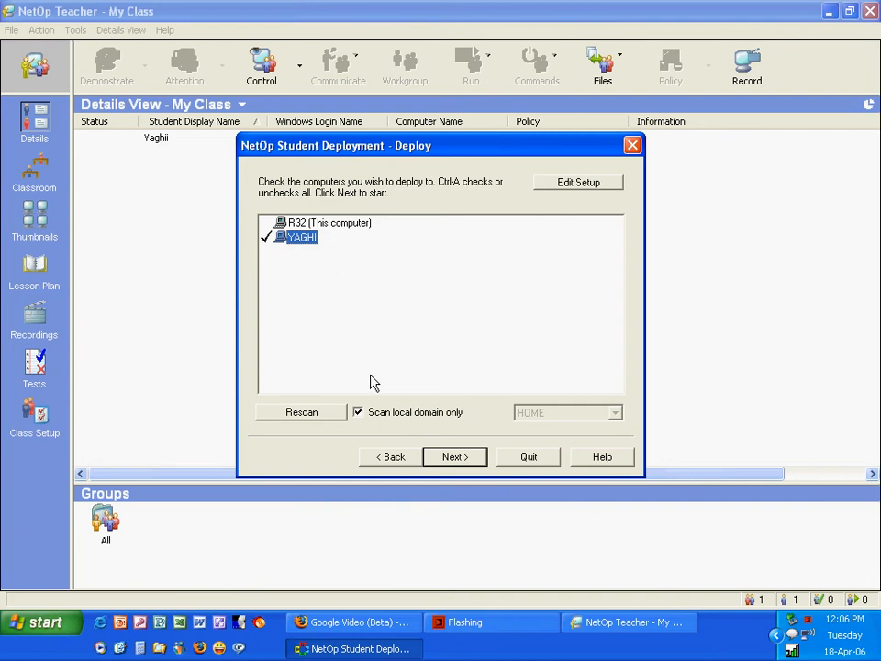
pyautogui.click(444, 462)
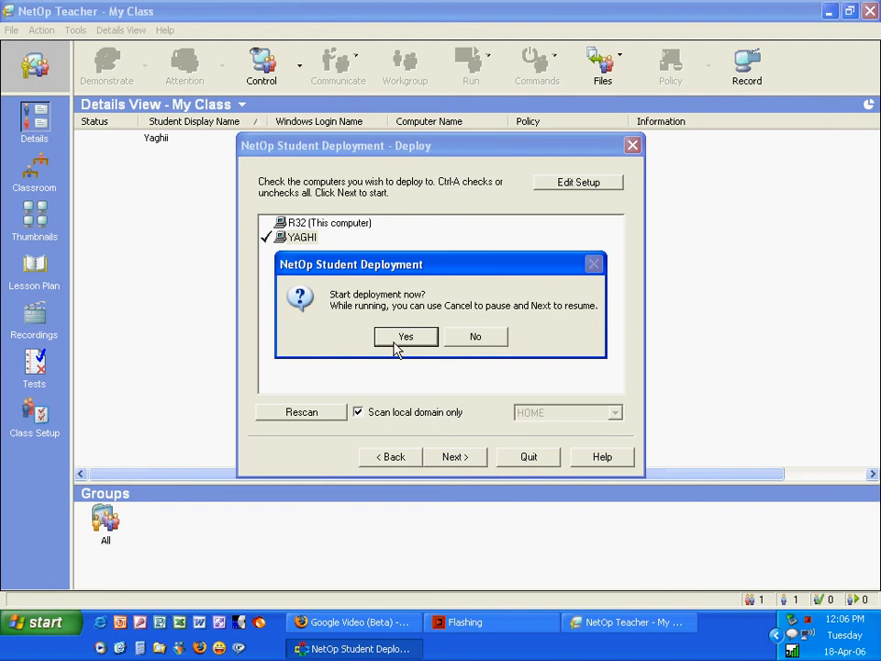
# Start the deployment, submit the administrator user name, then dismiss the Access is denied error and credentials prompt
pyautogui.click(396, 342)
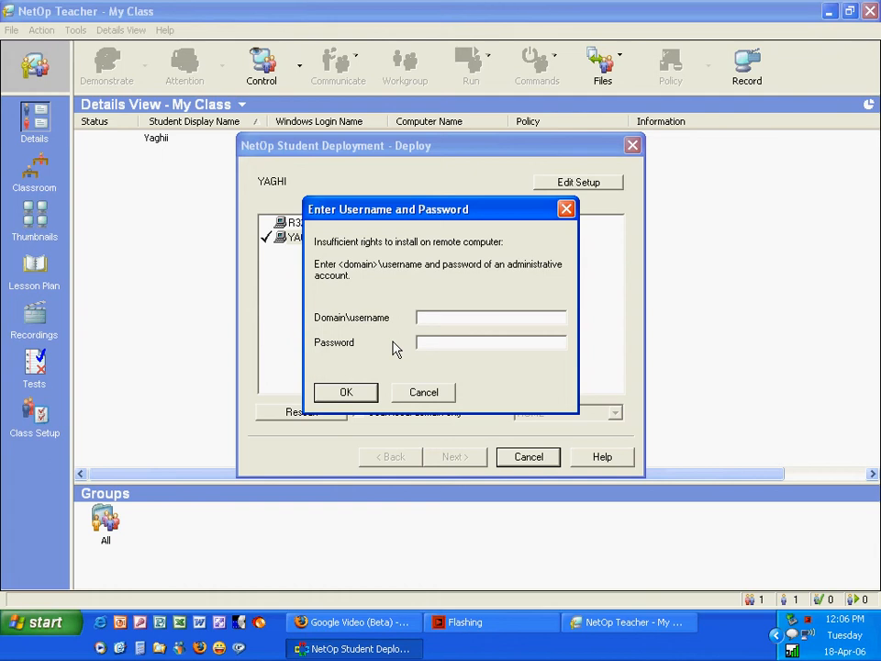
pyautogui.write('ad')
pyautogui.press('BackSpace')
pyautogui.press('BackSpace')
pyautogui.write('yaghi')
pyautogui.press('Tab')
pyautogui.press('Return')
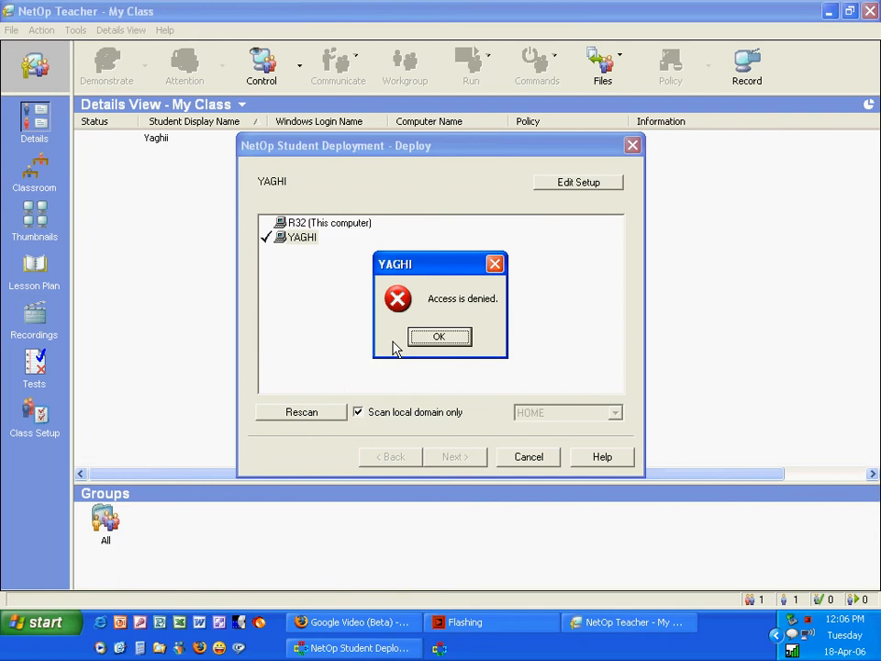
pyautogui.press('Return')
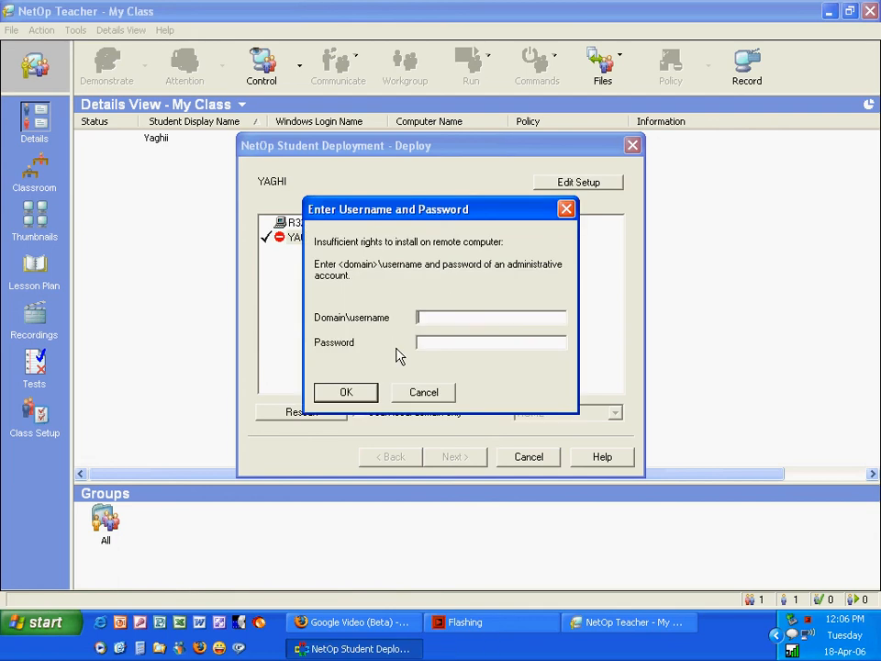
pyautogui.press('Escape')
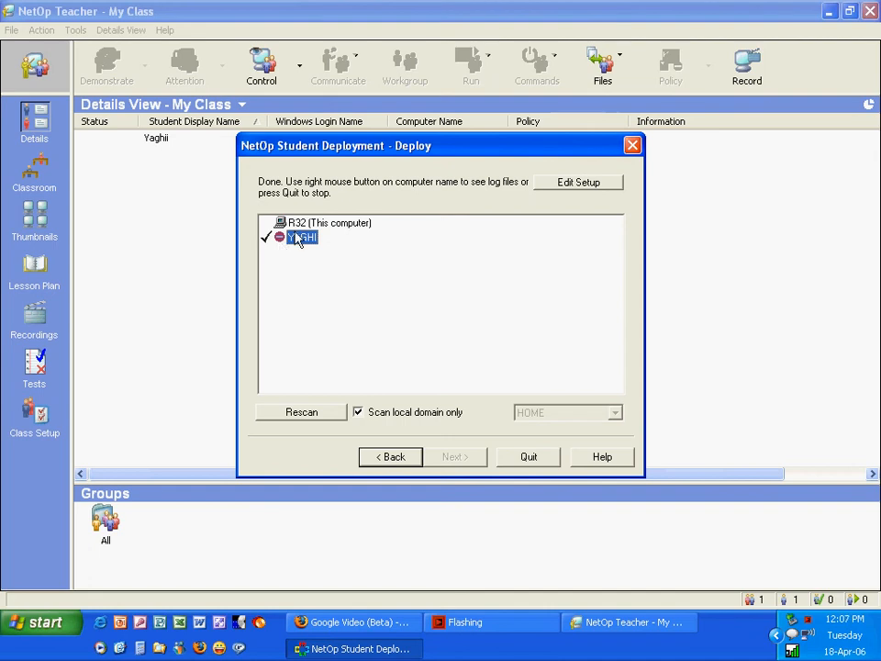
# Exit the deployment wizard, show My Class as live Thumbnails, and select the connected student's computer
pyautogui.click(516, 461)
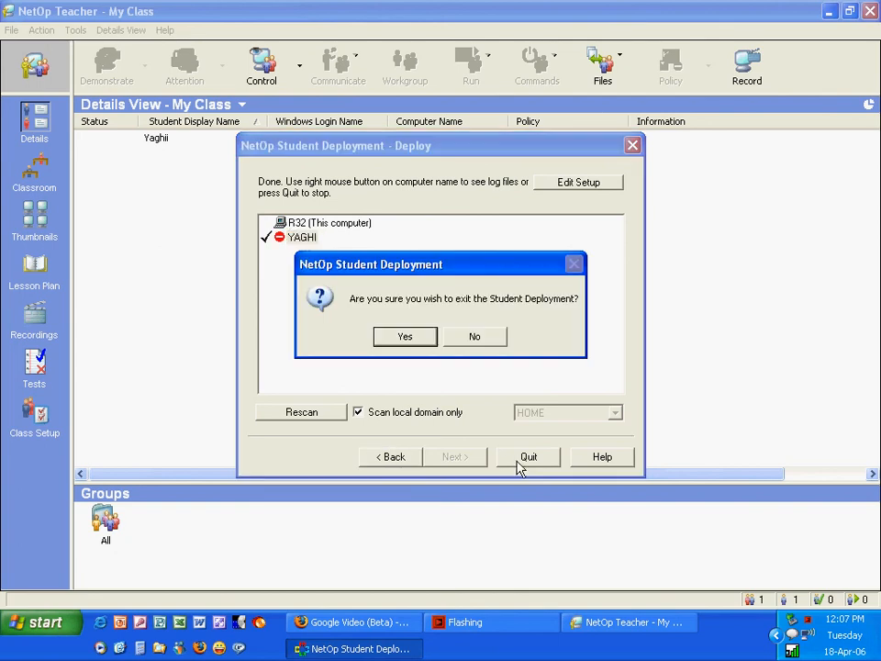
pyautogui.click(405, 344)
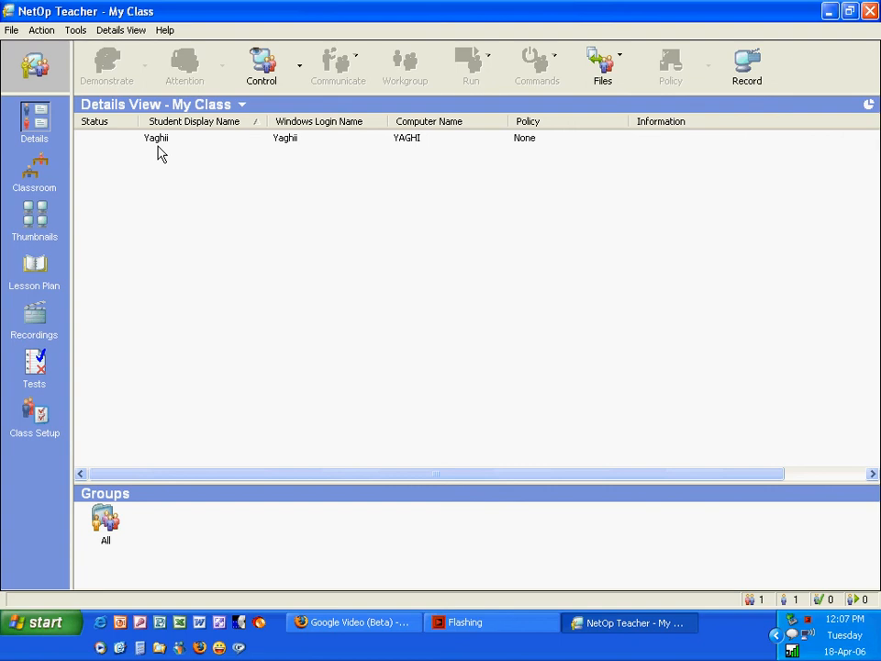
pyautogui.click(34, 170)
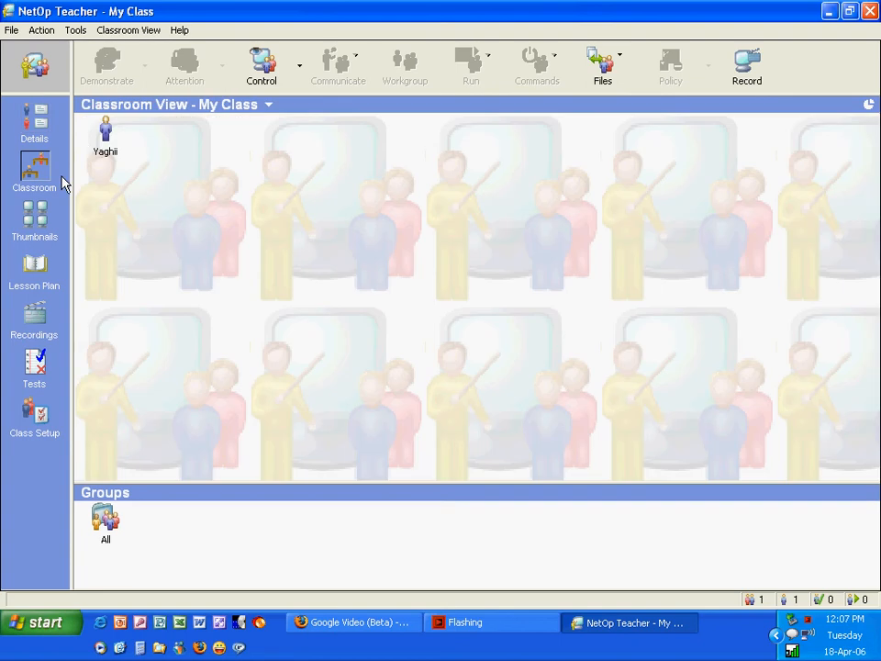
pyautogui.click(37, 218)
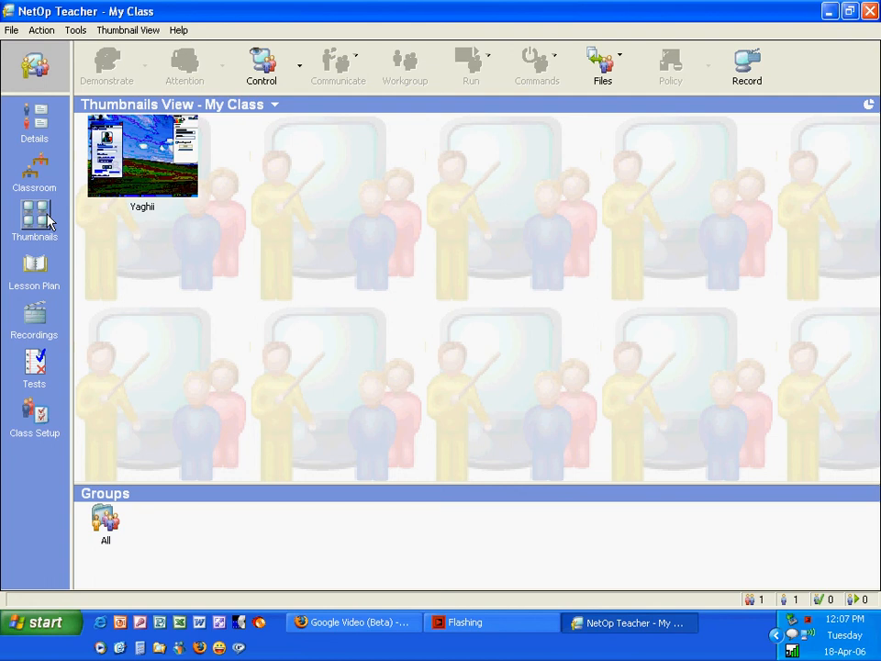
pyautogui.click(120, 183)
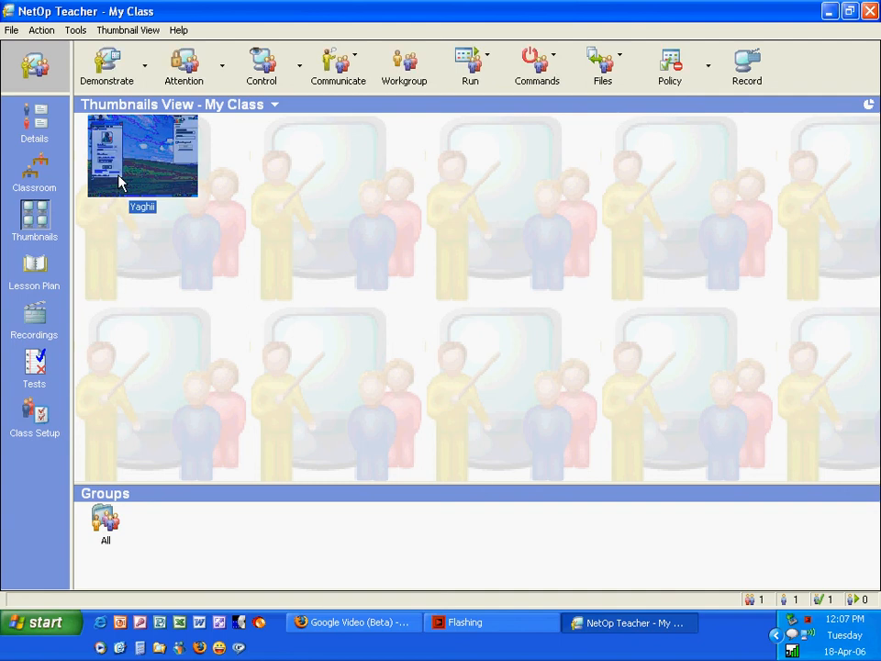
# Remote-control the student's PC and close its MSN Messenger and Google Talk windows
pyautogui.doubleClick(119, 182)
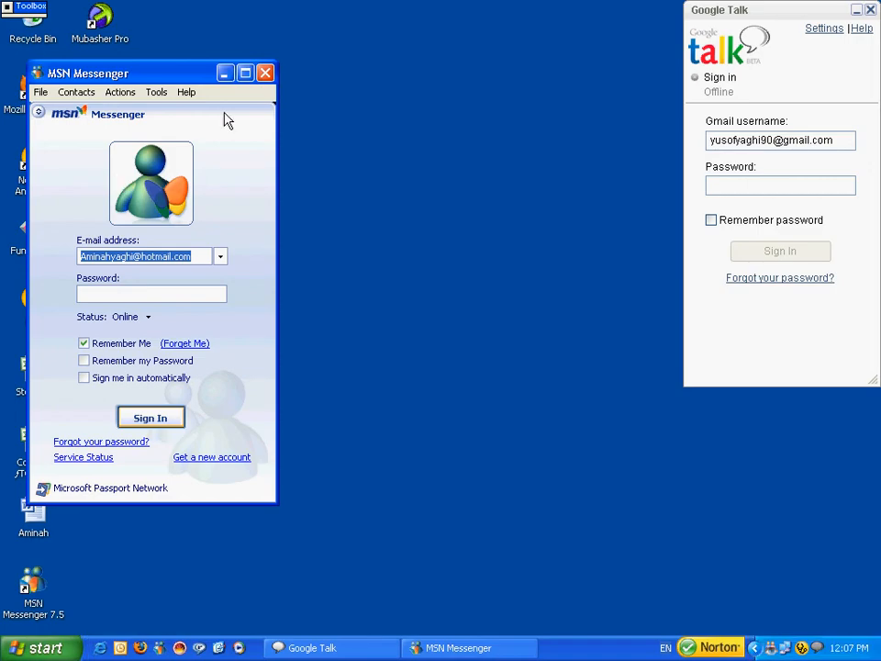
pyautogui.click(265, 73)
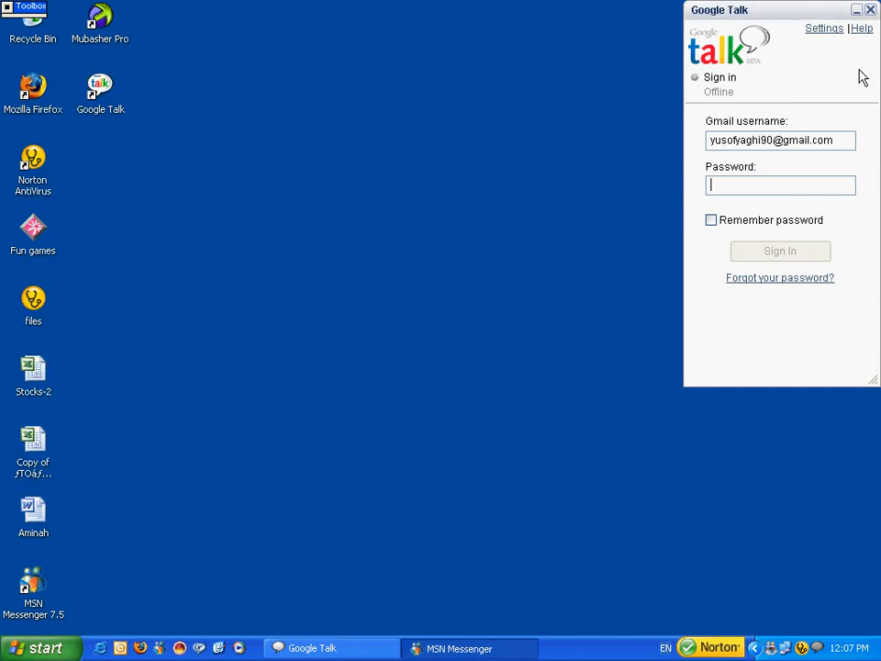
pyautogui.click(870, 11)
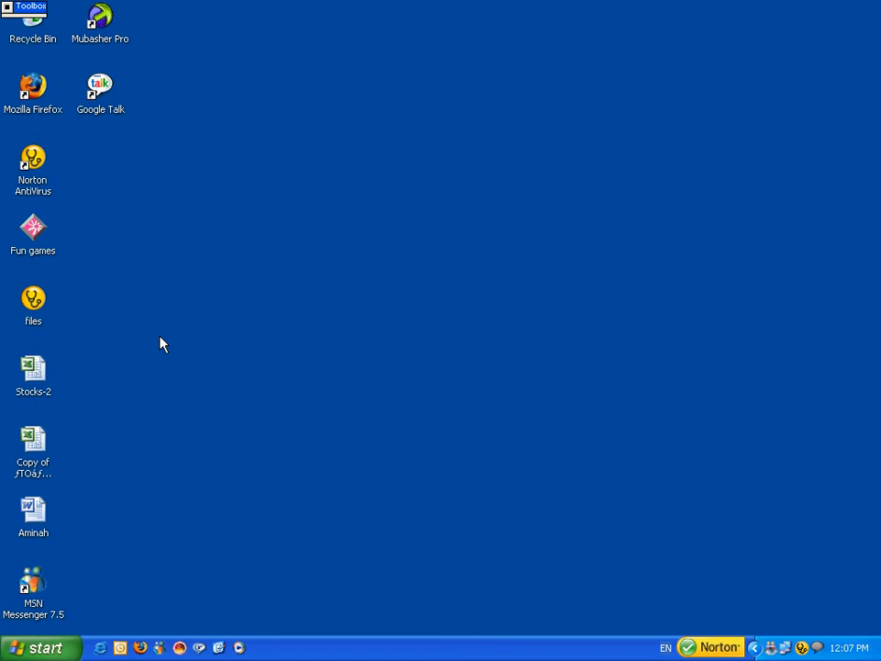
# Open the remote desktop's context menu, then open and close the student's Start menu
pyautogui.rightClick(312, 320)
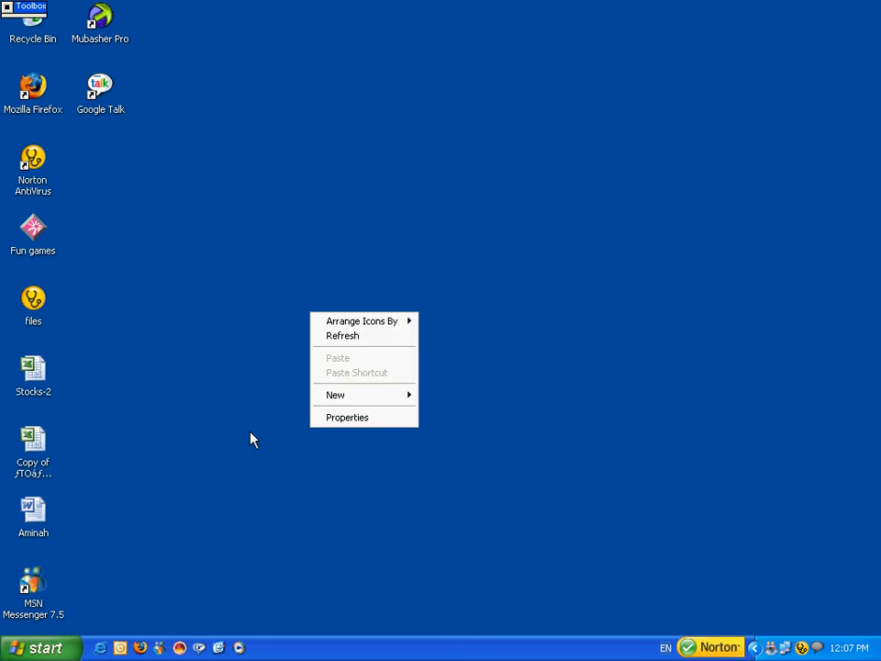
pyautogui.click(42, 648)
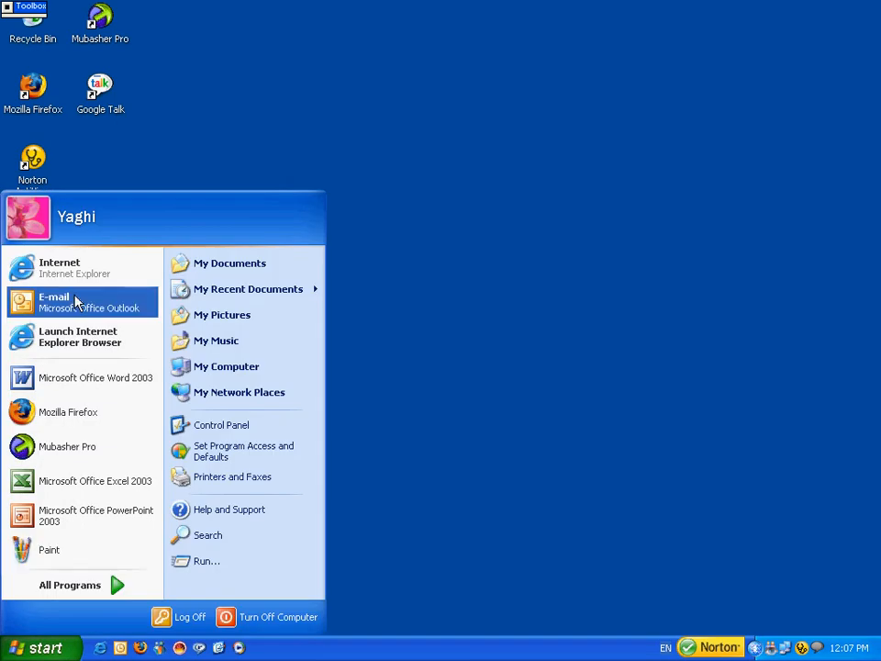
pyautogui.click(779, 180)
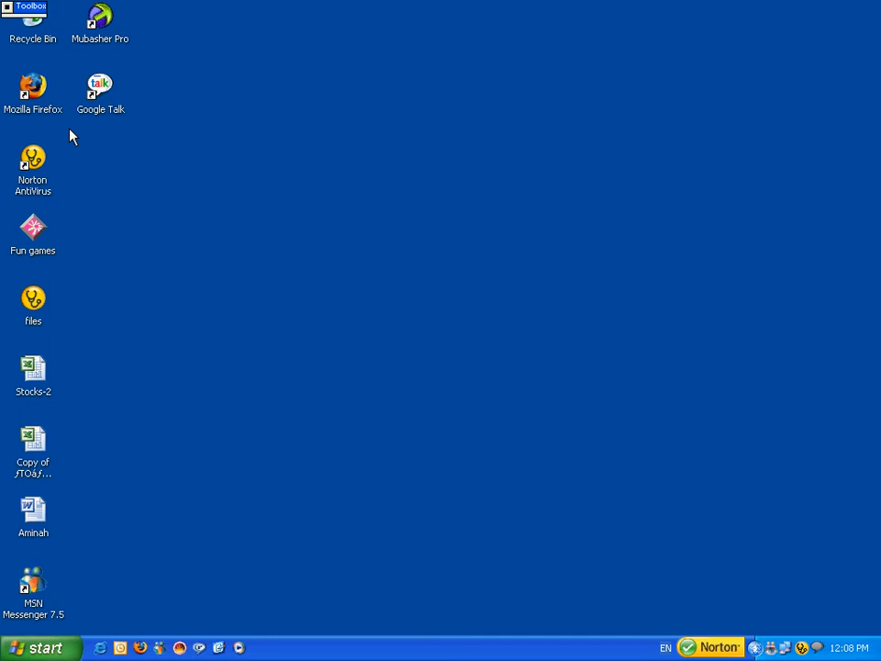
pyautogui.moveTo(20, 6)
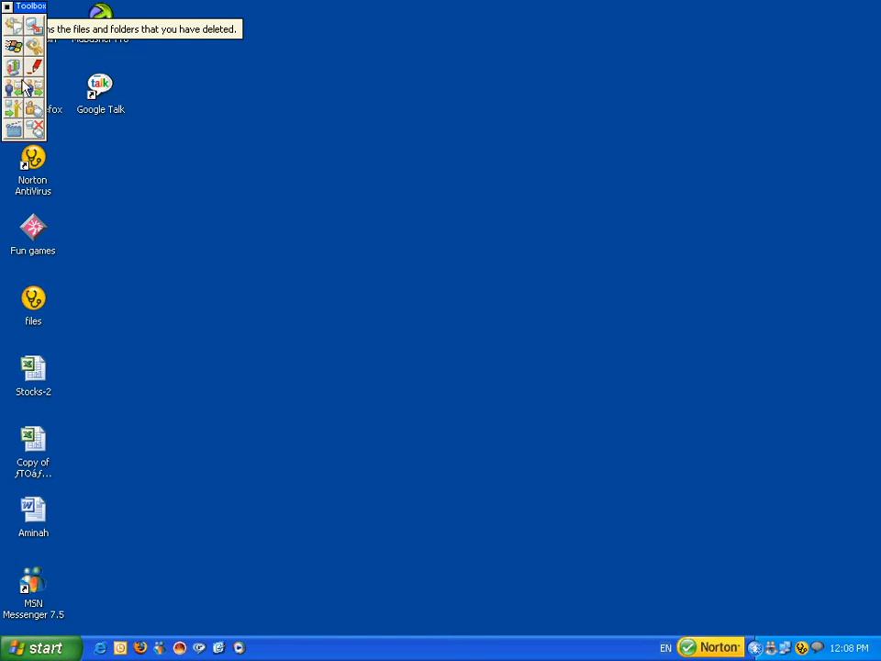
# End remote control, demonstrate the teacher's screen, and select the Mozilla Firefox desktop shortcut
pyautogui.click(40, 134)
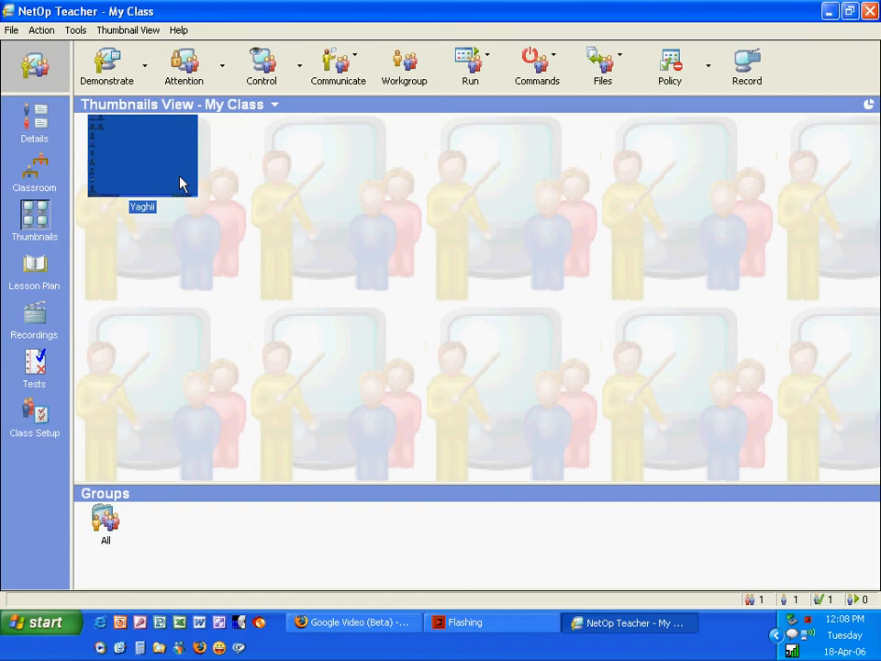
pyautogui.click(129, 92)
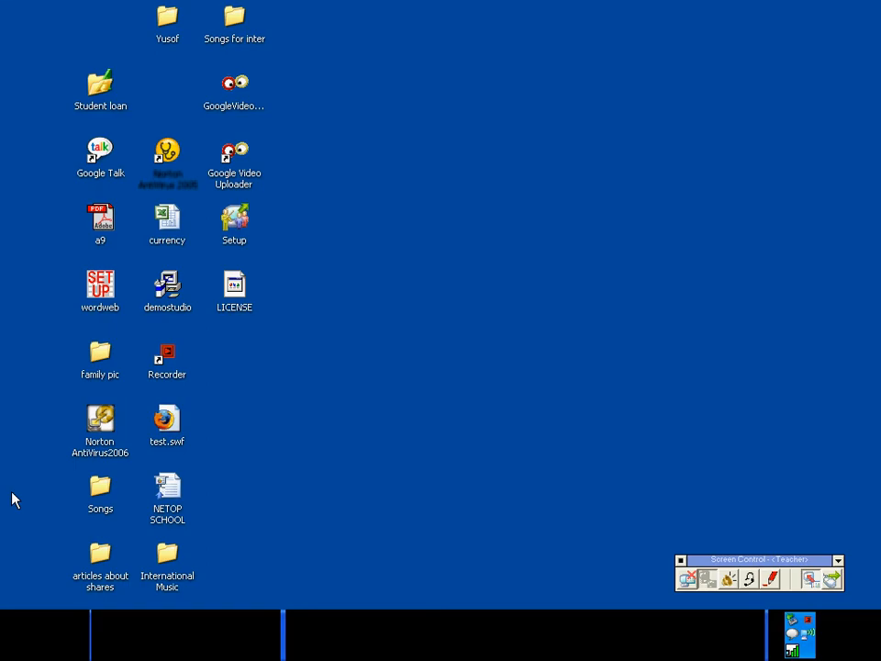
pyautogui.click(24, 501)
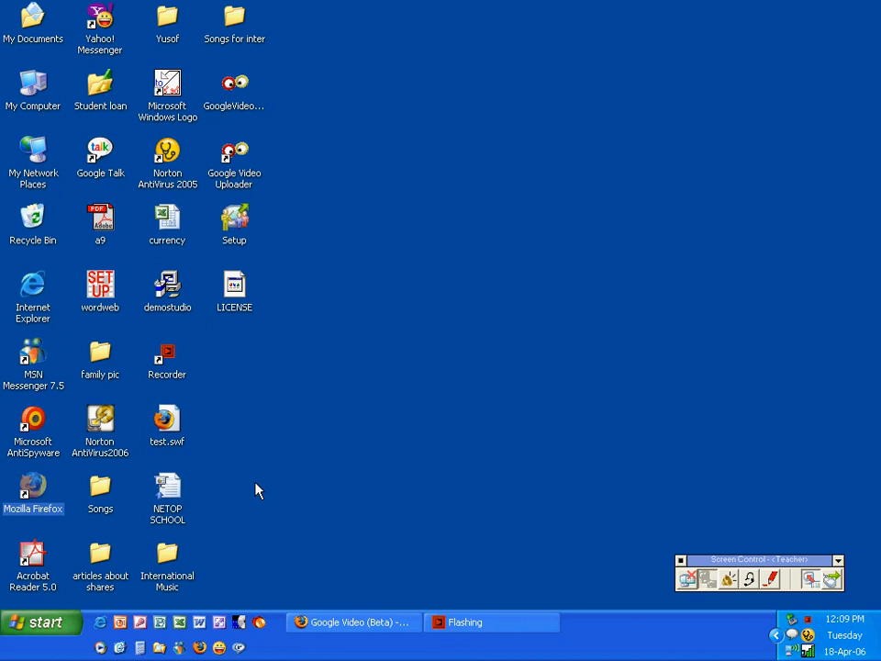
pyautogui.click(754, 581)
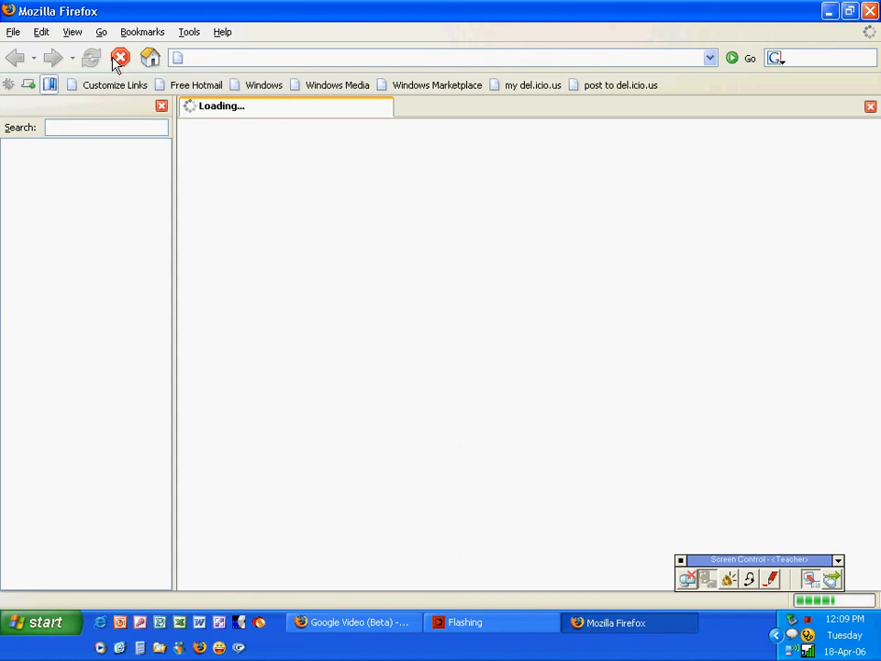
pyautogui.click(118, 60)
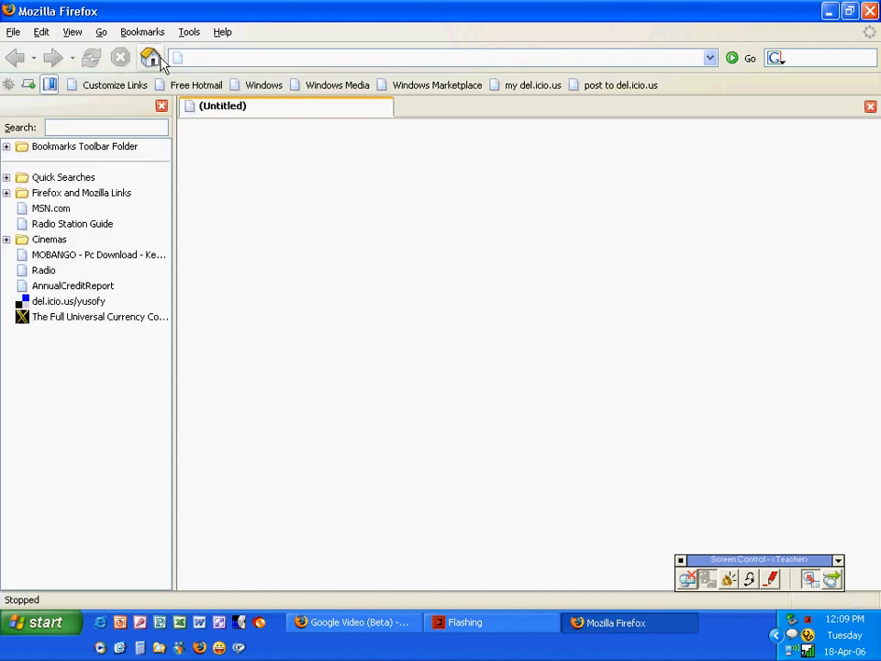
pyautogui.click(215, 59)
pyautogui.write('www.g')
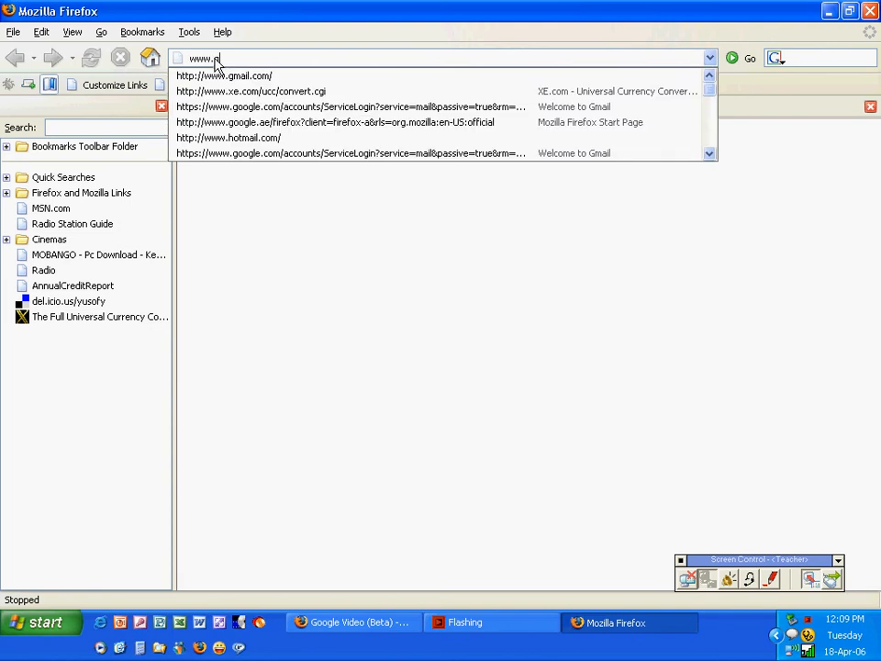
pyautogui.write('oogle.com')
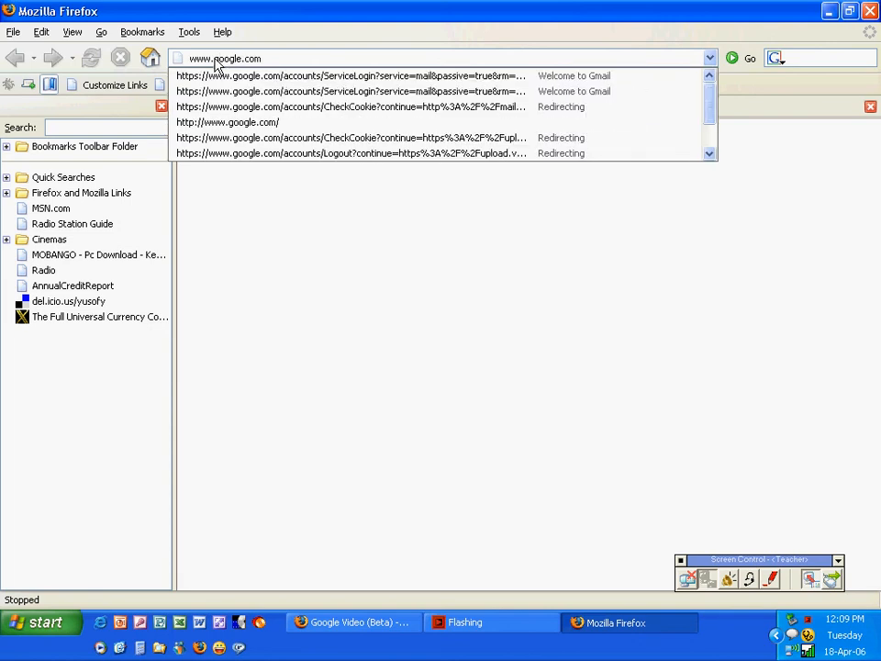
pyautogui.press('Return')
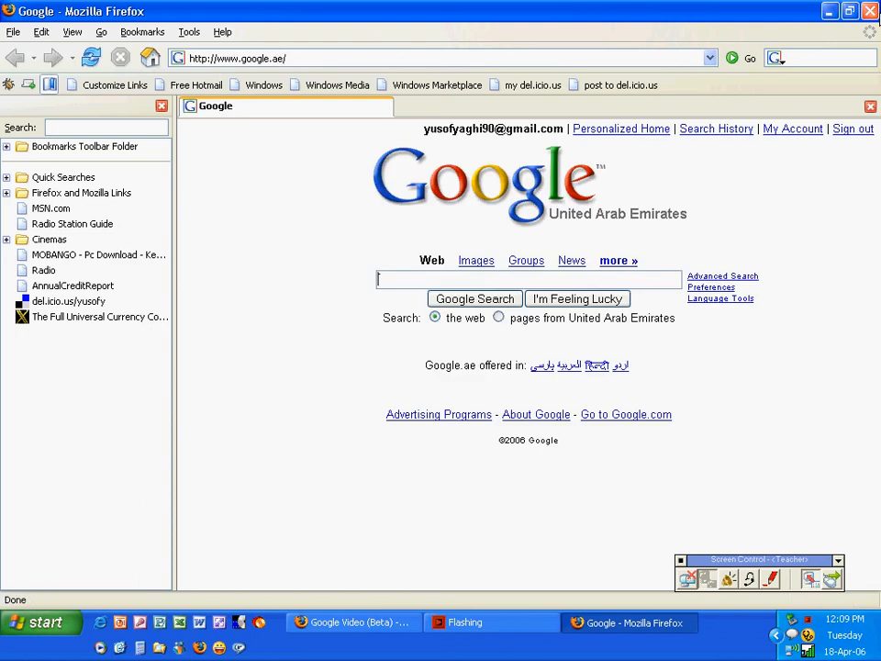
pyautogui.click(871, 11)
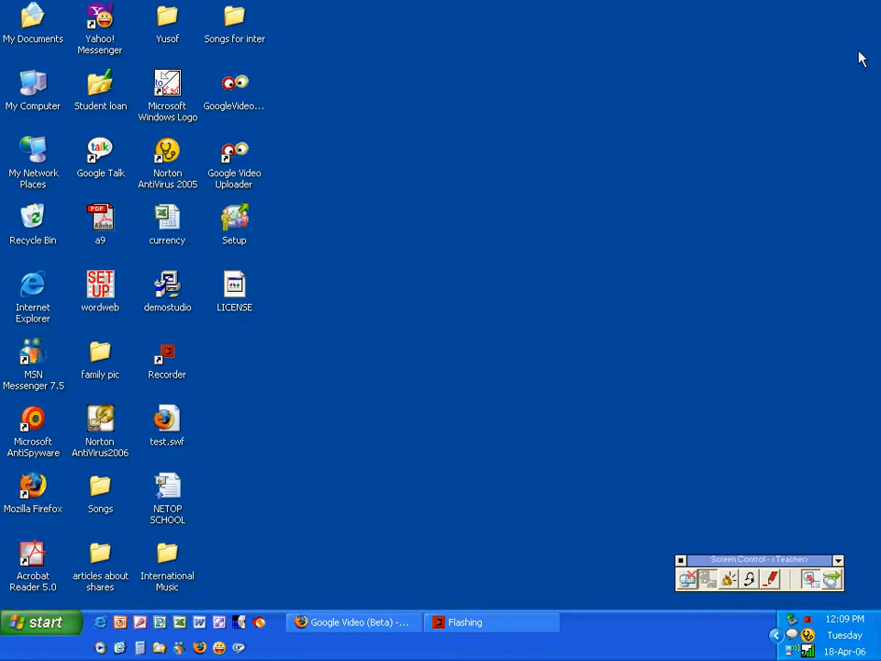
# Stop the demonstration, lock the student's screen, keyboard and mouse with Attention, then unlock
pyautogui.click(685, 586)
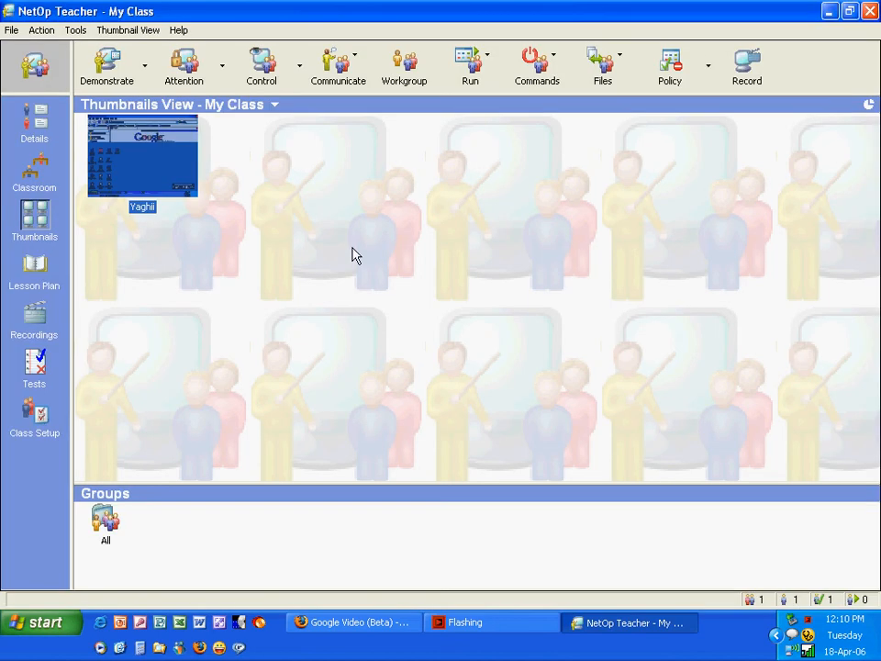
pyautogui.click(204, 88)
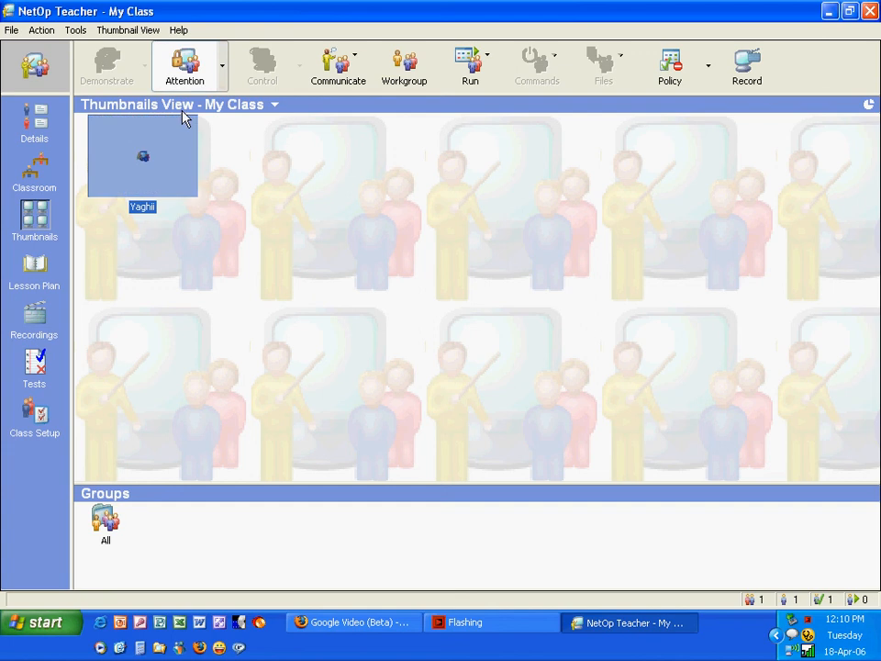
pyautogui.click(185, 66)
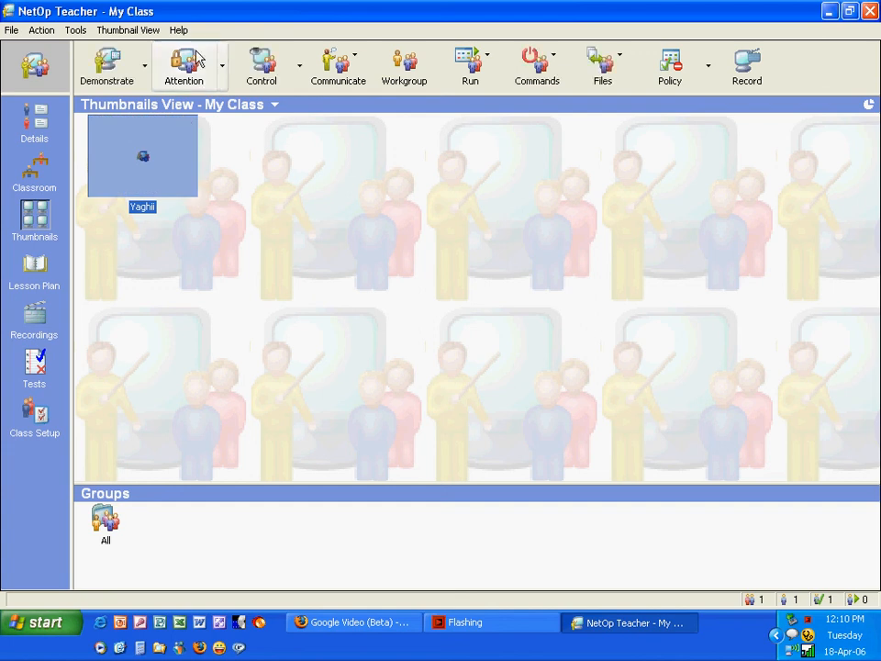